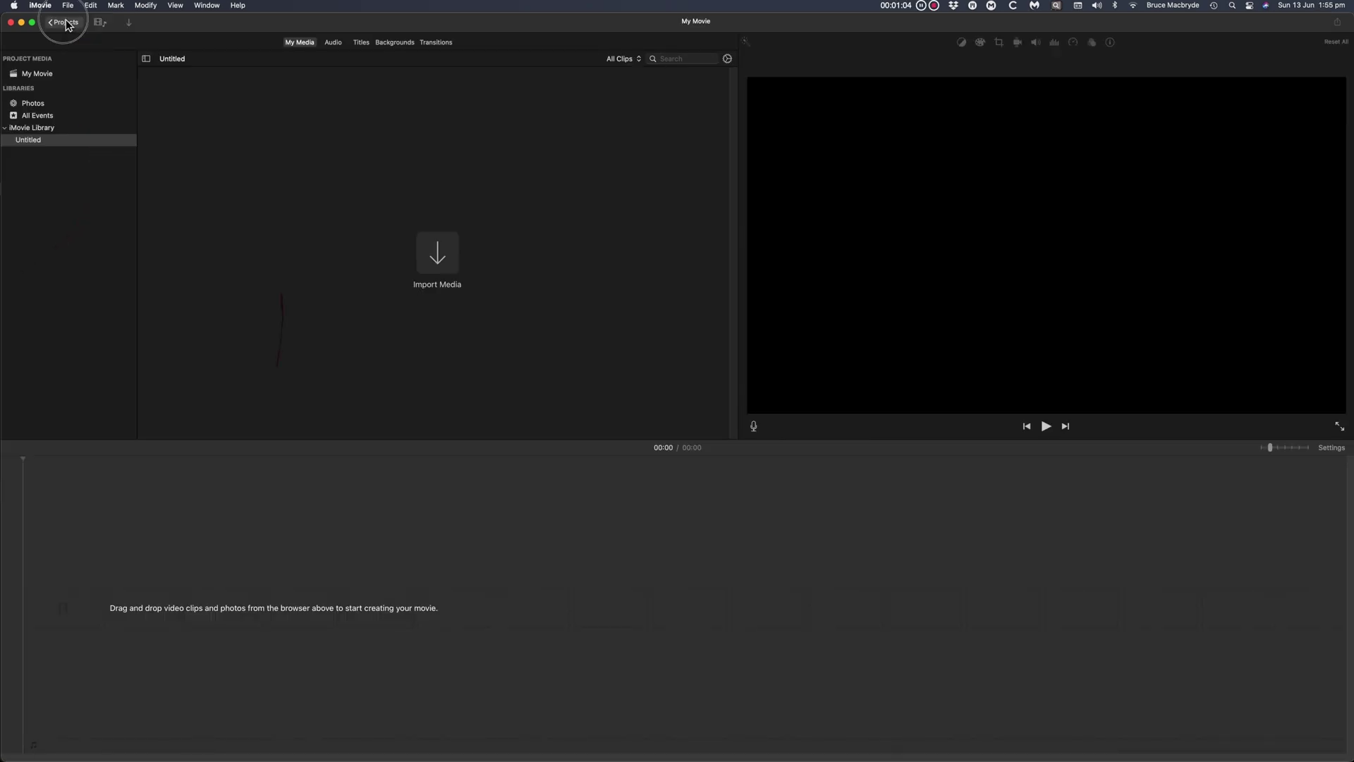
- Create a new empty movie project from the Projects list and start naming its event 'First Movie'
{"action": "left_click", "coordinate": [66, 23]}
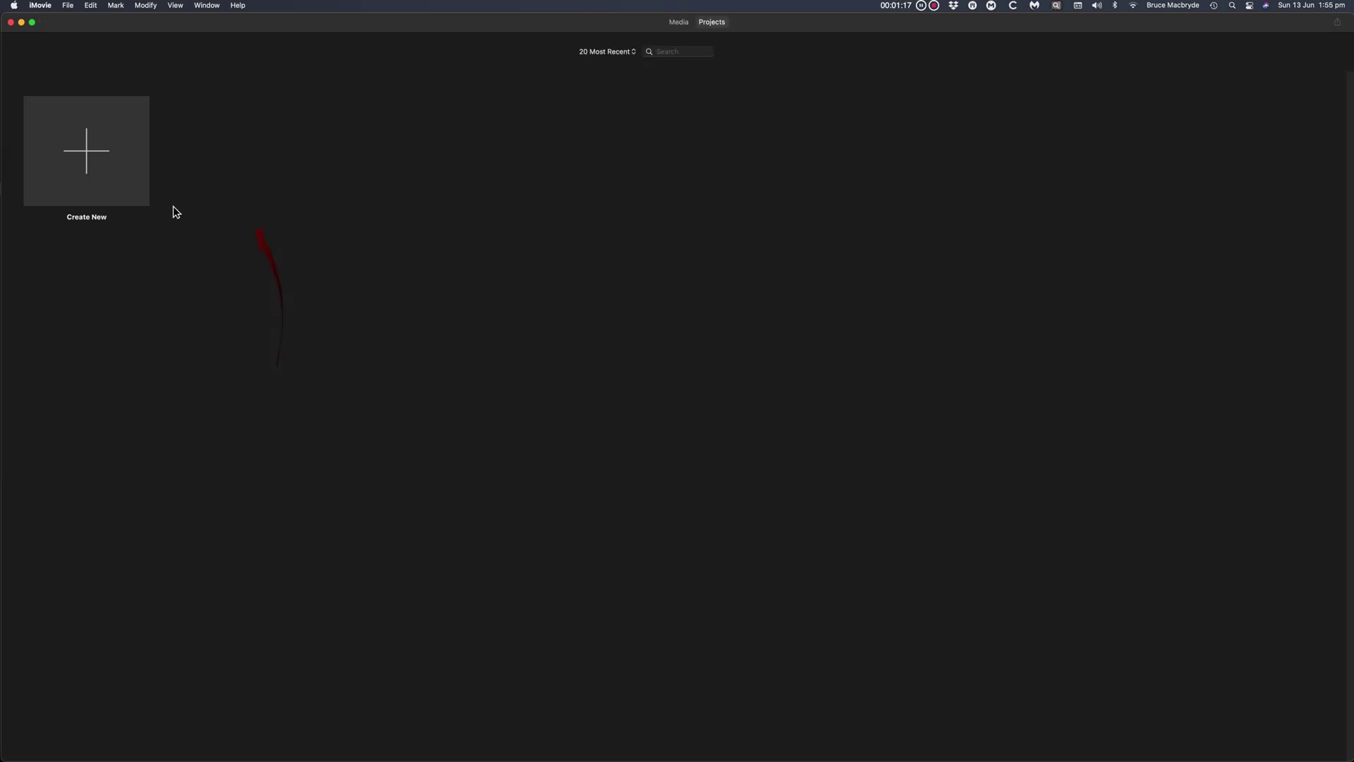
{"action": "left_click", "coordinate": [91, 151]}
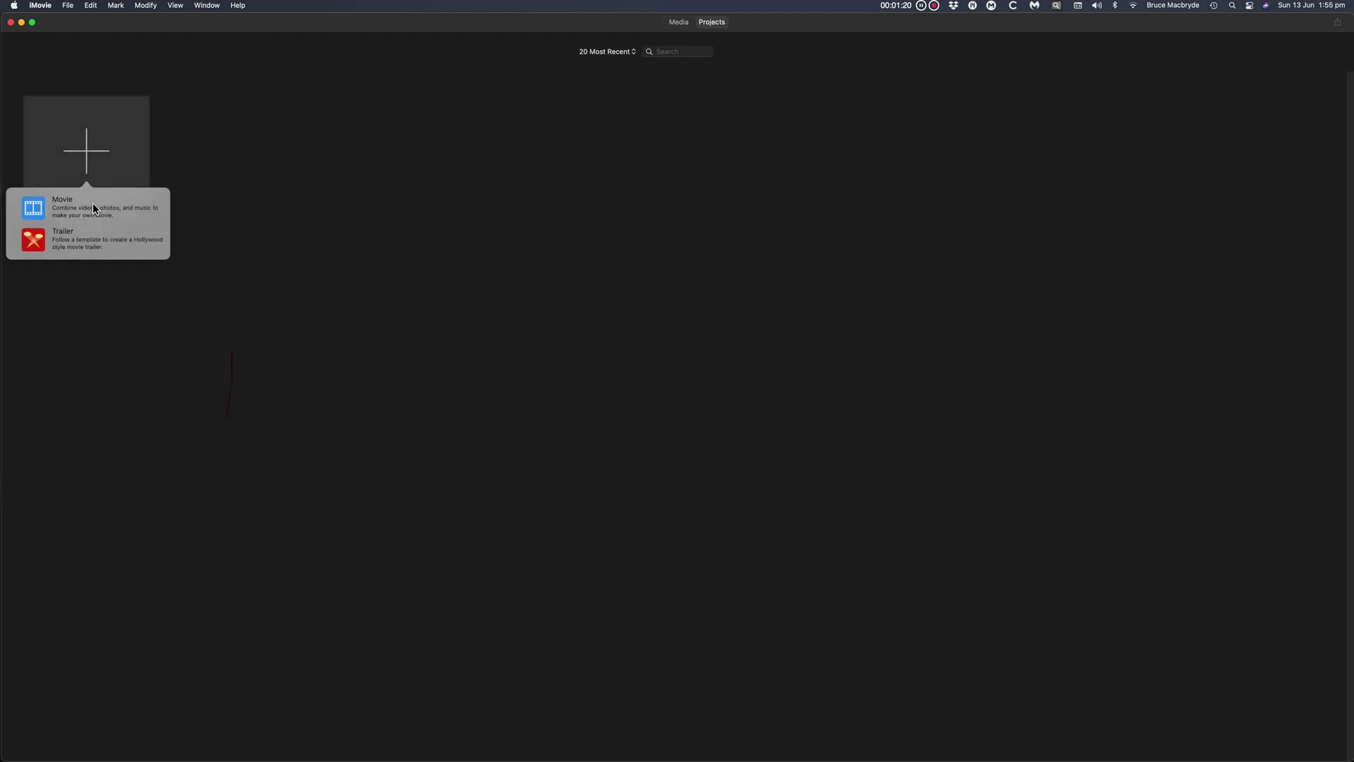
{"action": "left_click", "coordinate": [53, 210]}
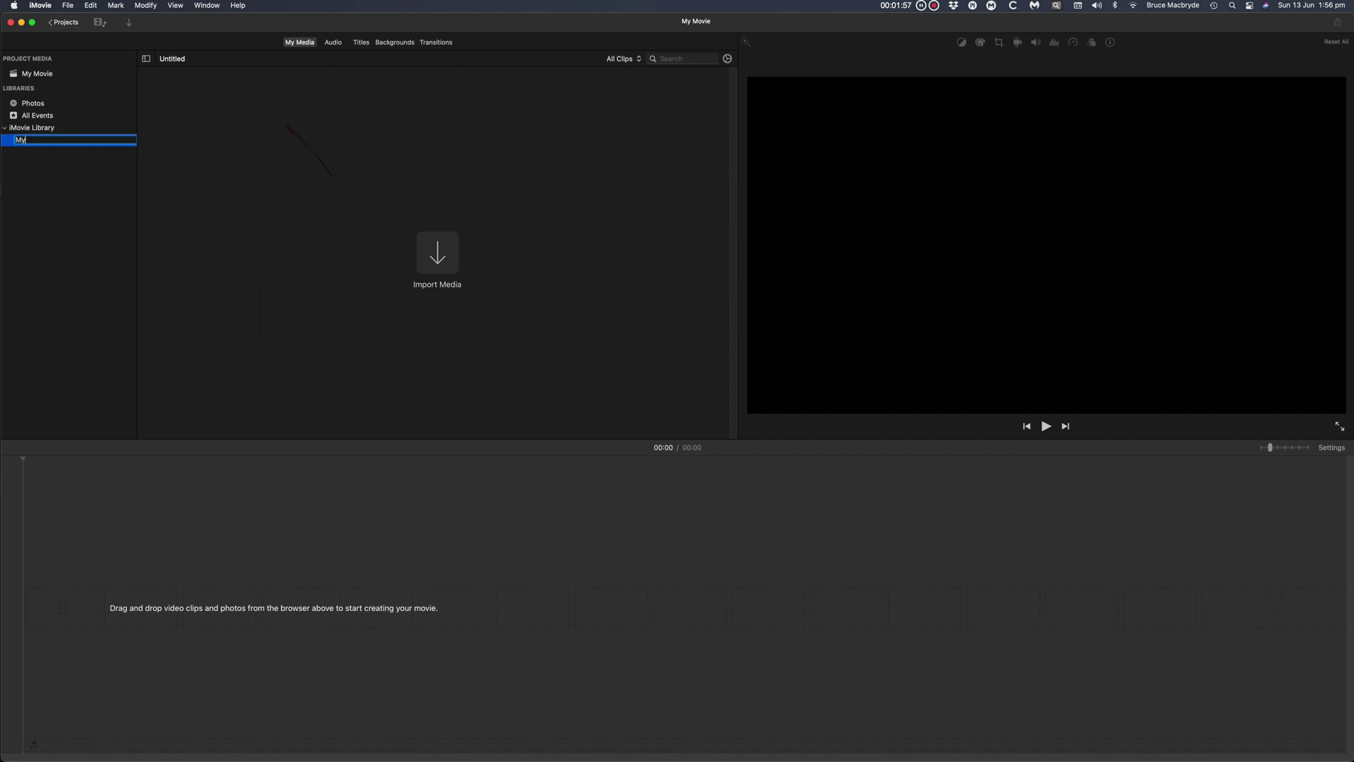
{"action": "type", "text": "First"}
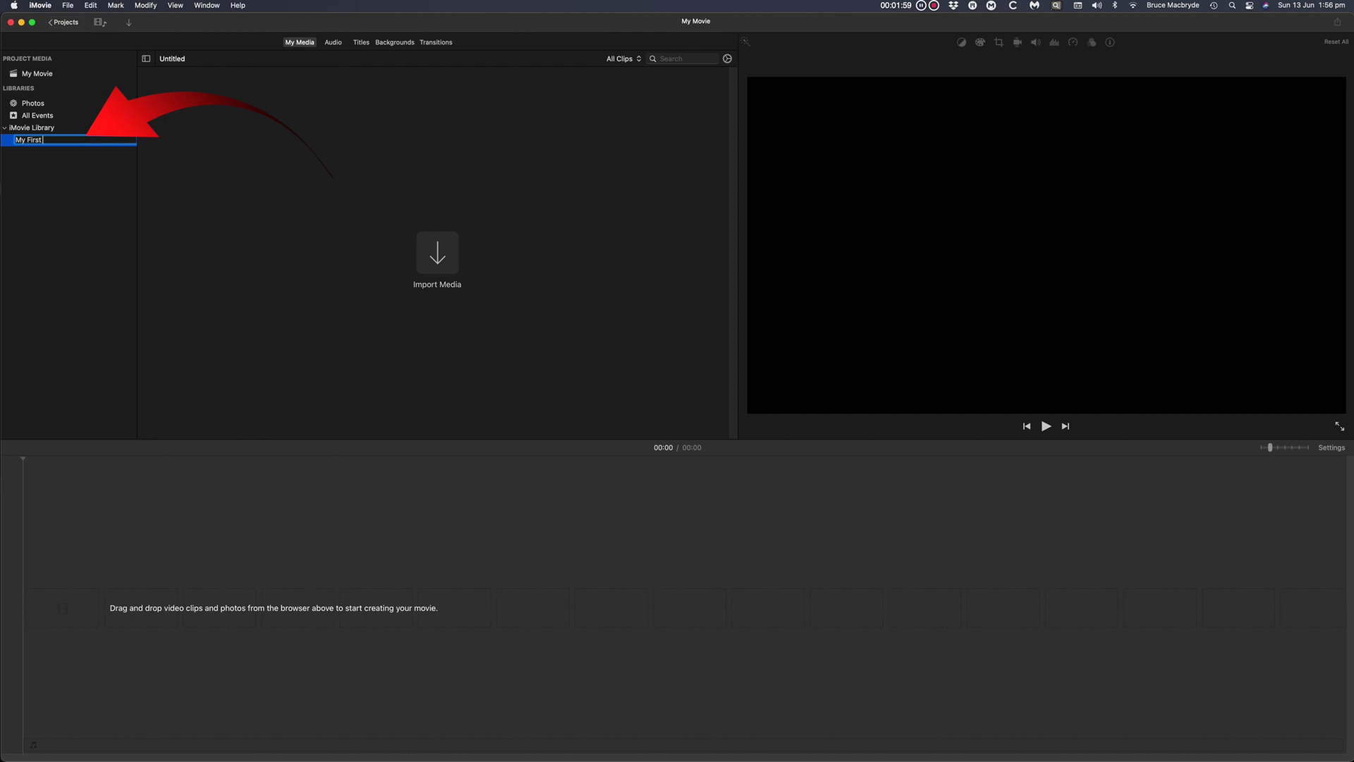
{"action": "type", "text": " Movie"}
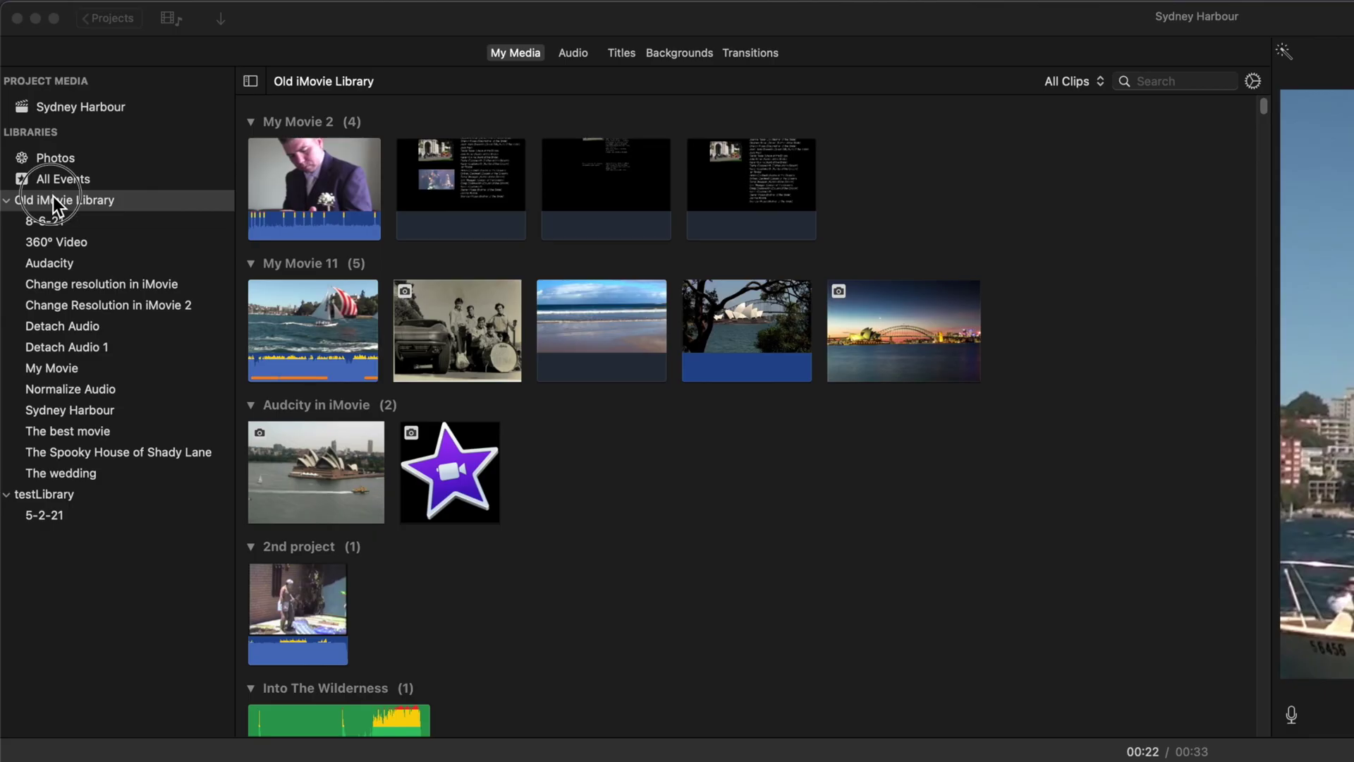
- Add a new event to the Old iMovie Library with File > New Event, replacing its date name with 'My First Movie'
{"action": "left_click", "coordinate": [53, 198]}
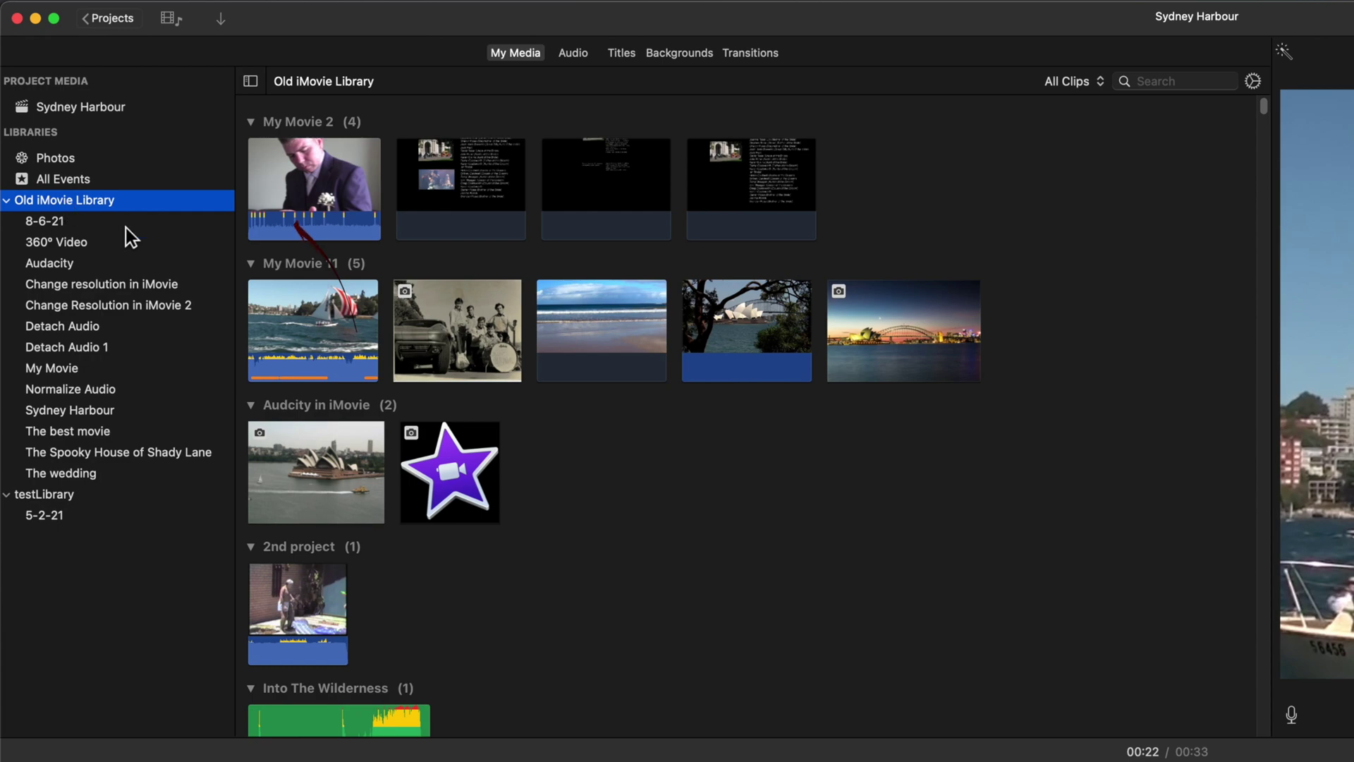
{"action": "left_click", "coordinate": [117, 0]}
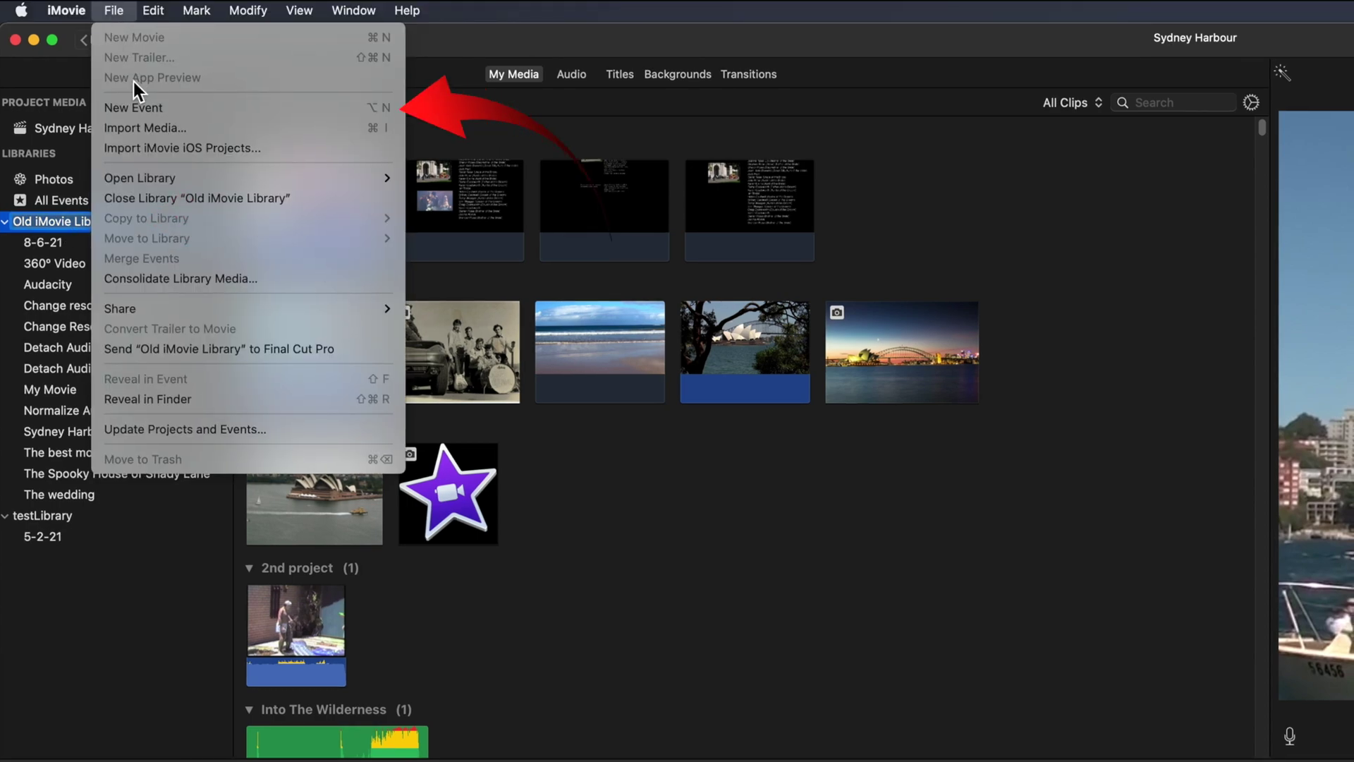
{"action": "left_click", "coordinate": [133, 107]}
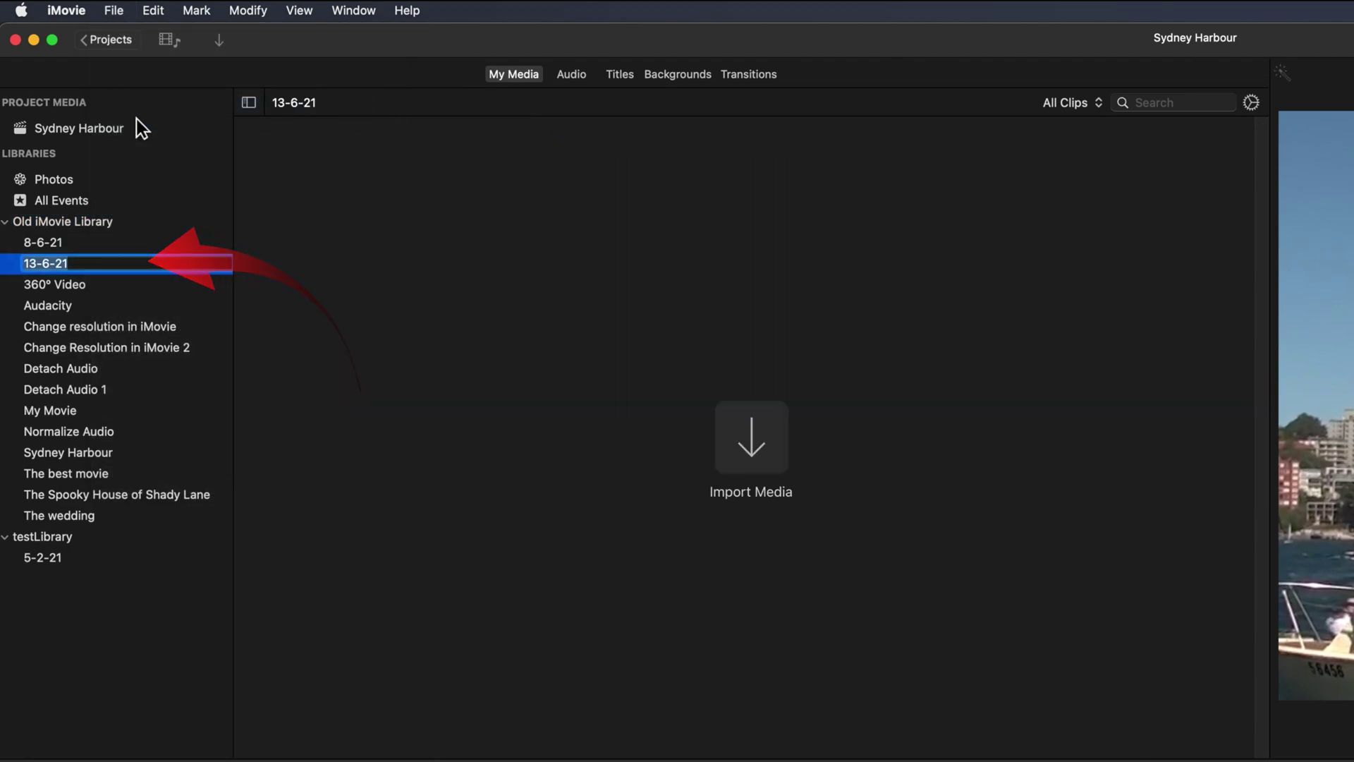
{"action": "key", "text": "BackSpace"}
{"action": "type", "text": "My "}
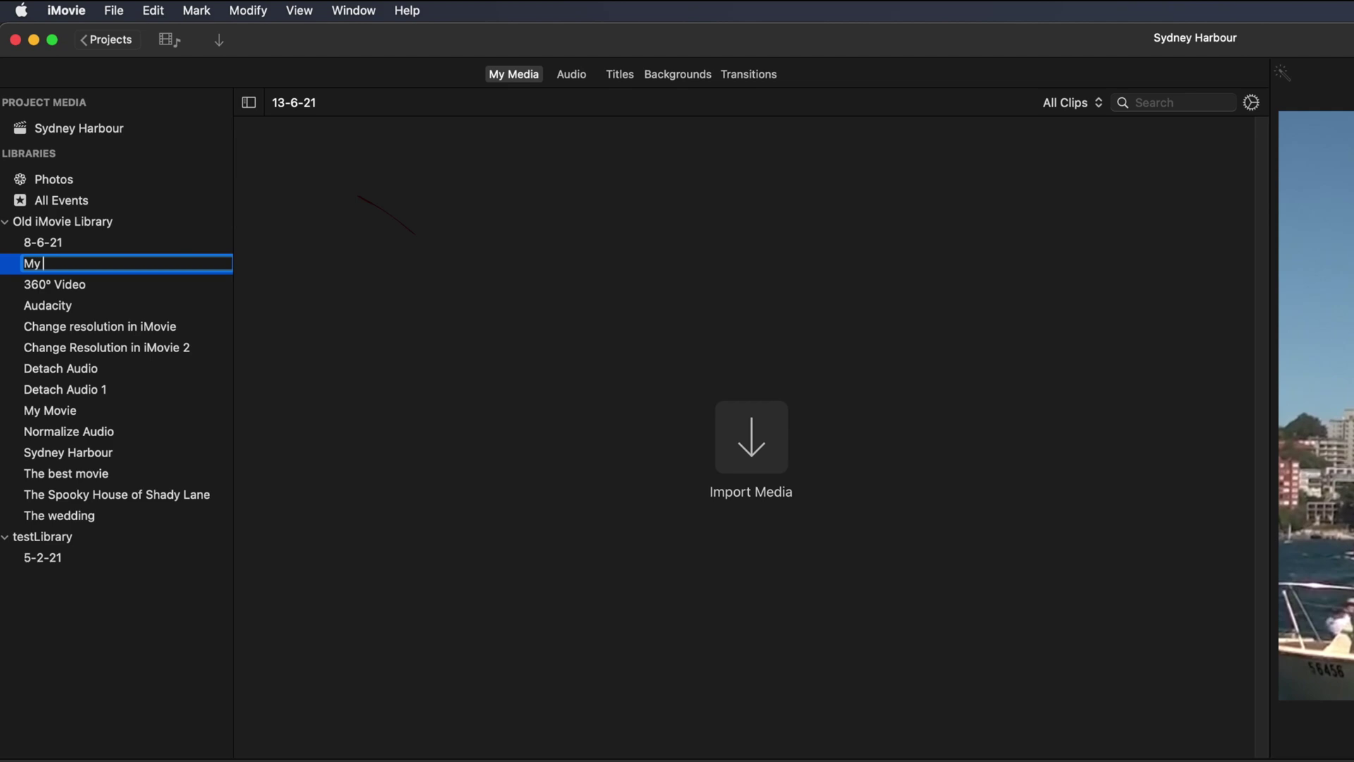
{"action": "type", "text": "First Mov"}
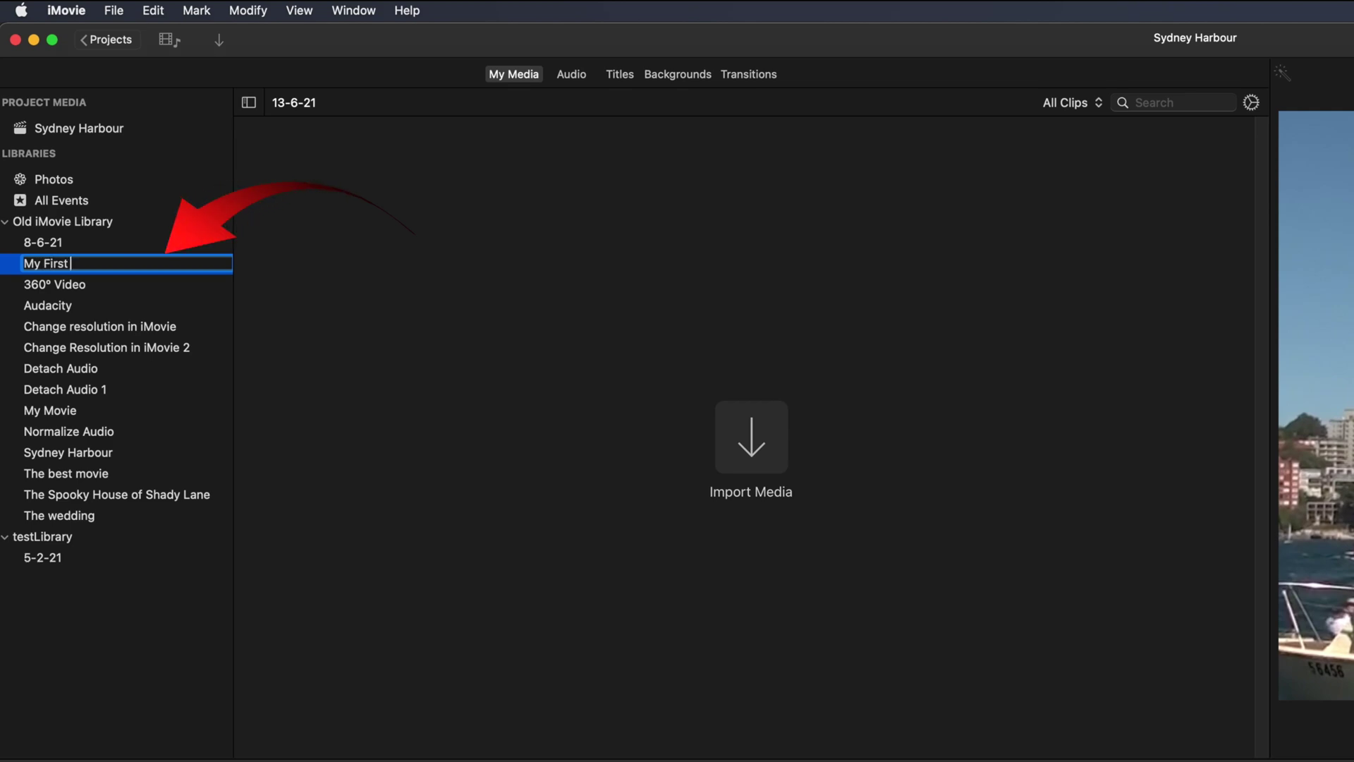
{"action": "type", "text": "ie"}
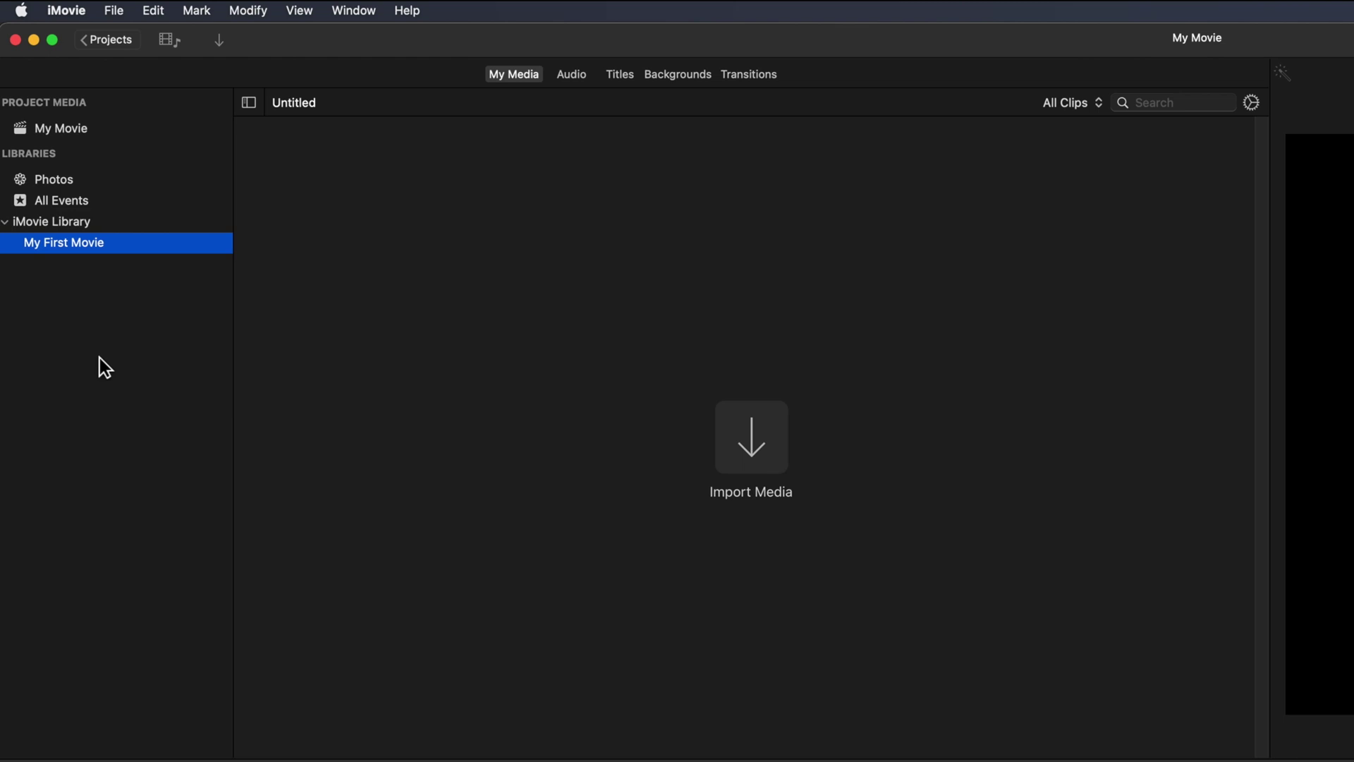
- Import the iMovie course material folder from Finder's Downloads into the My First Movie event
{"action": "left_click", "coordinate": [225, 44]}
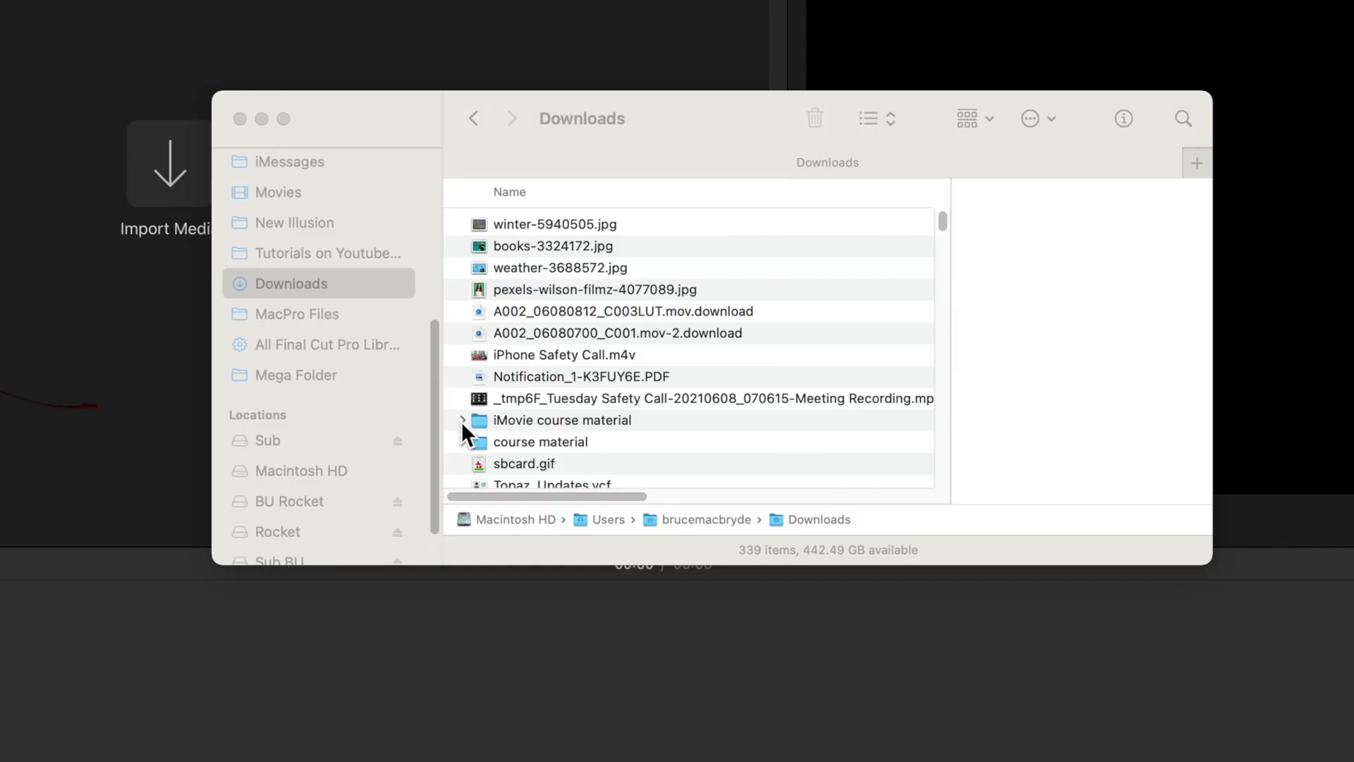
{"action": "left_click", "coordinate": [462, 421]}
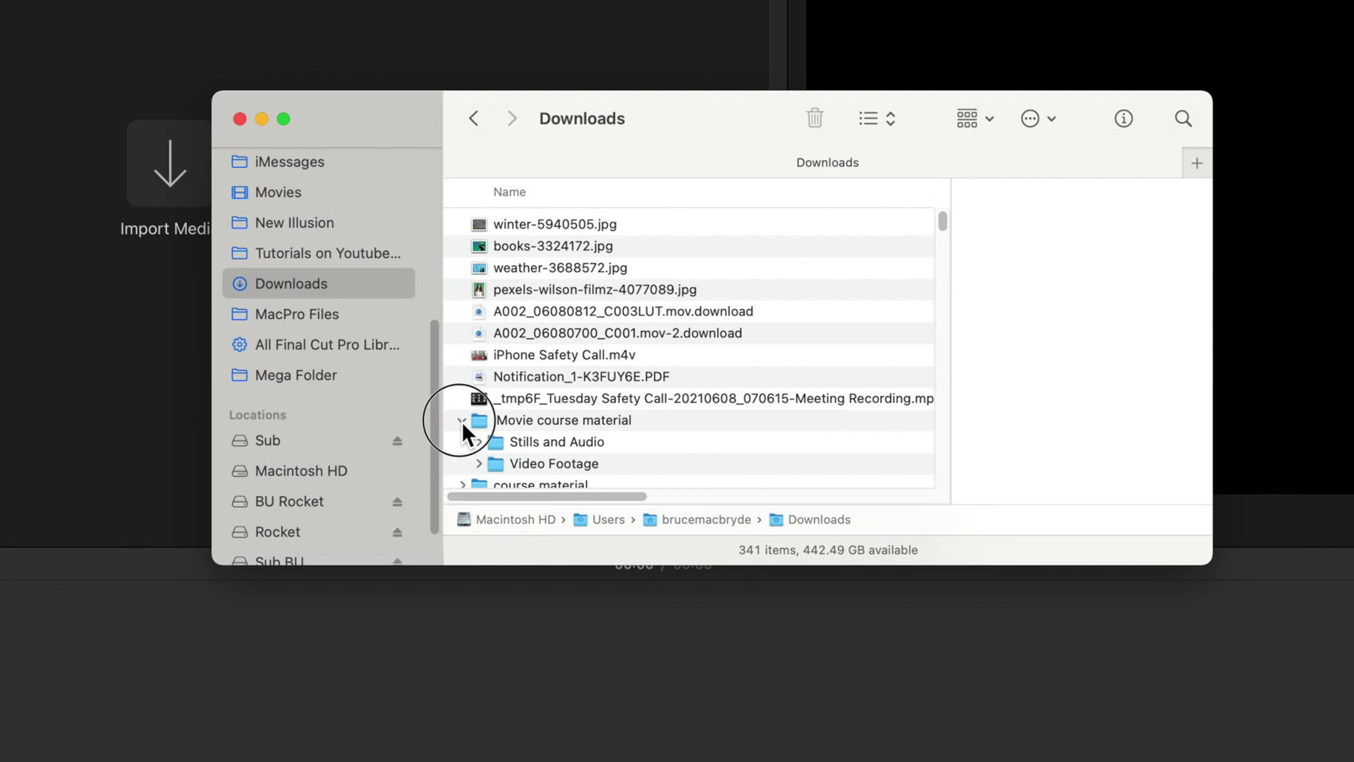
{"action": "left_click", "coordinate": [462, 421]}
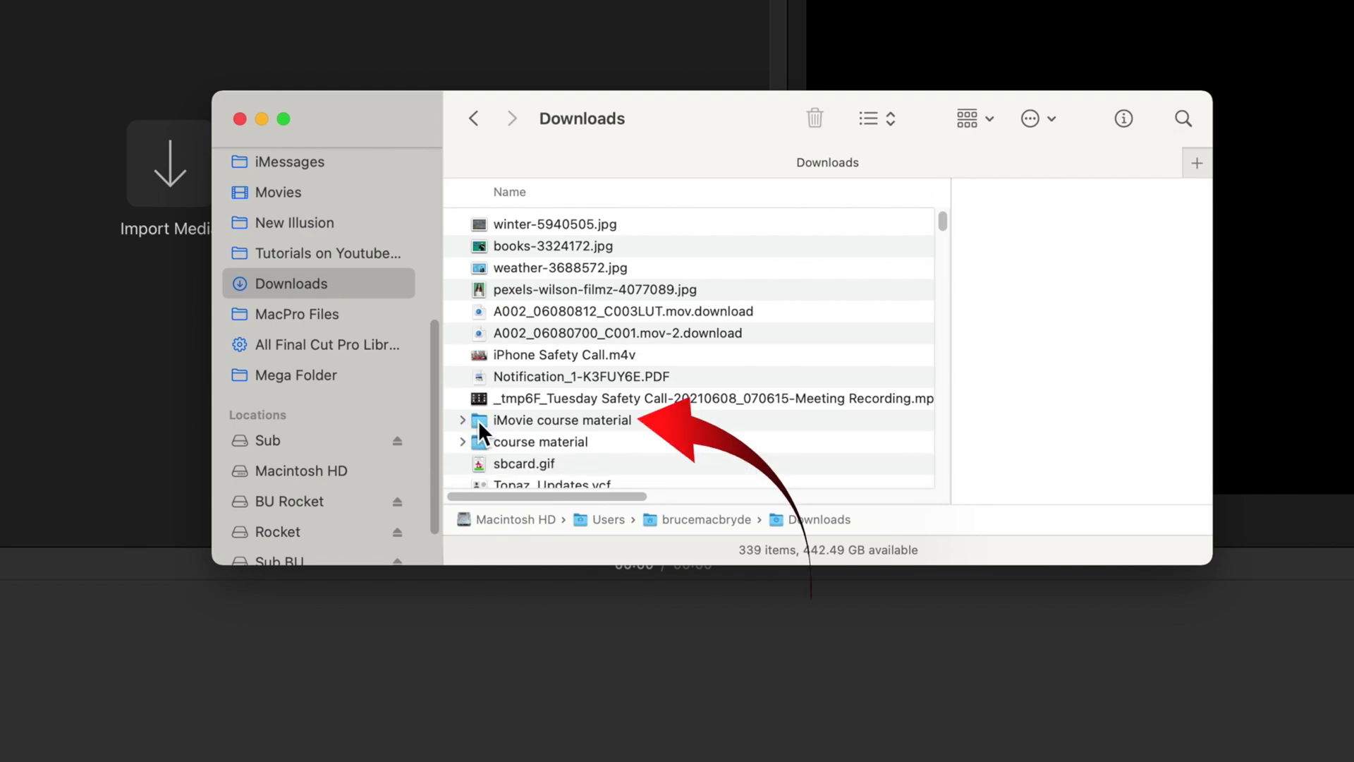
{"action": "left_click", "coordinate": [479, 421]}
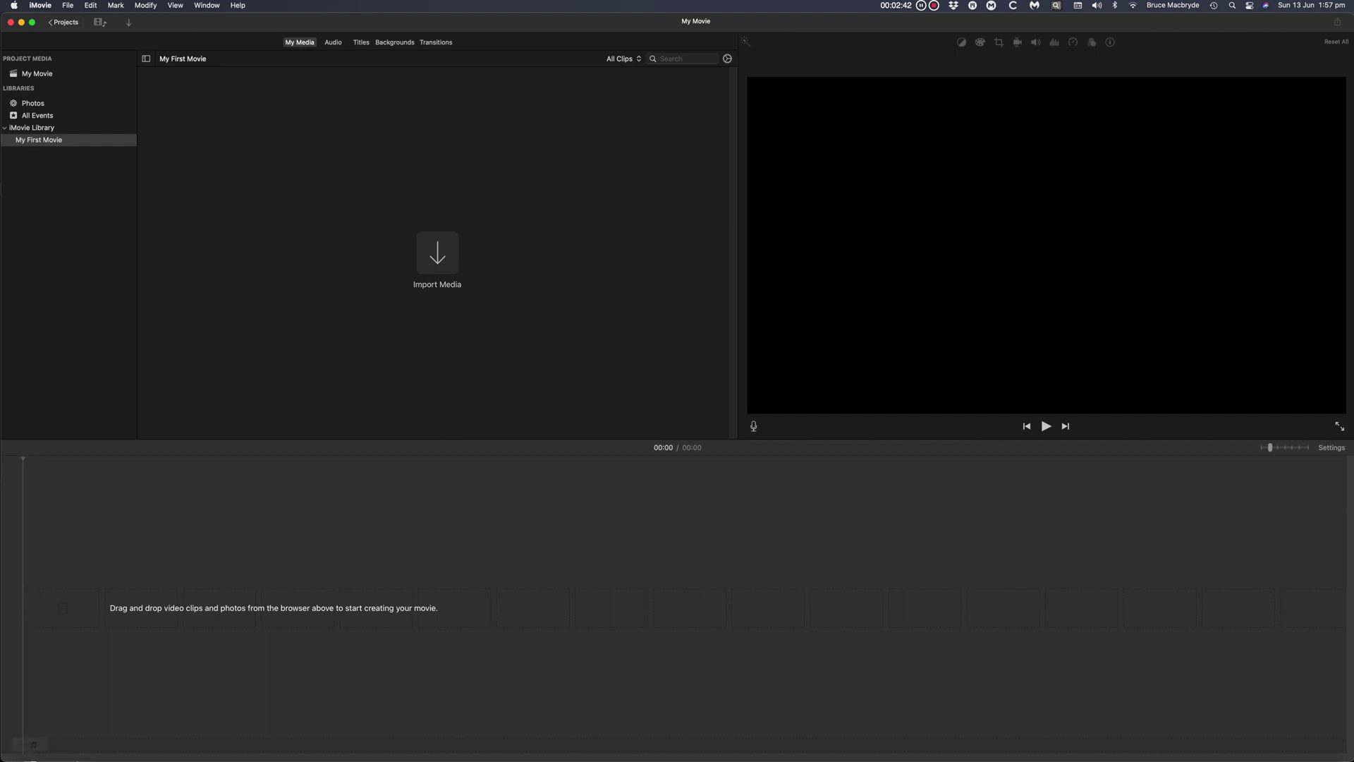
{"action": "mouse_move", "coordinate": [37, 758]}
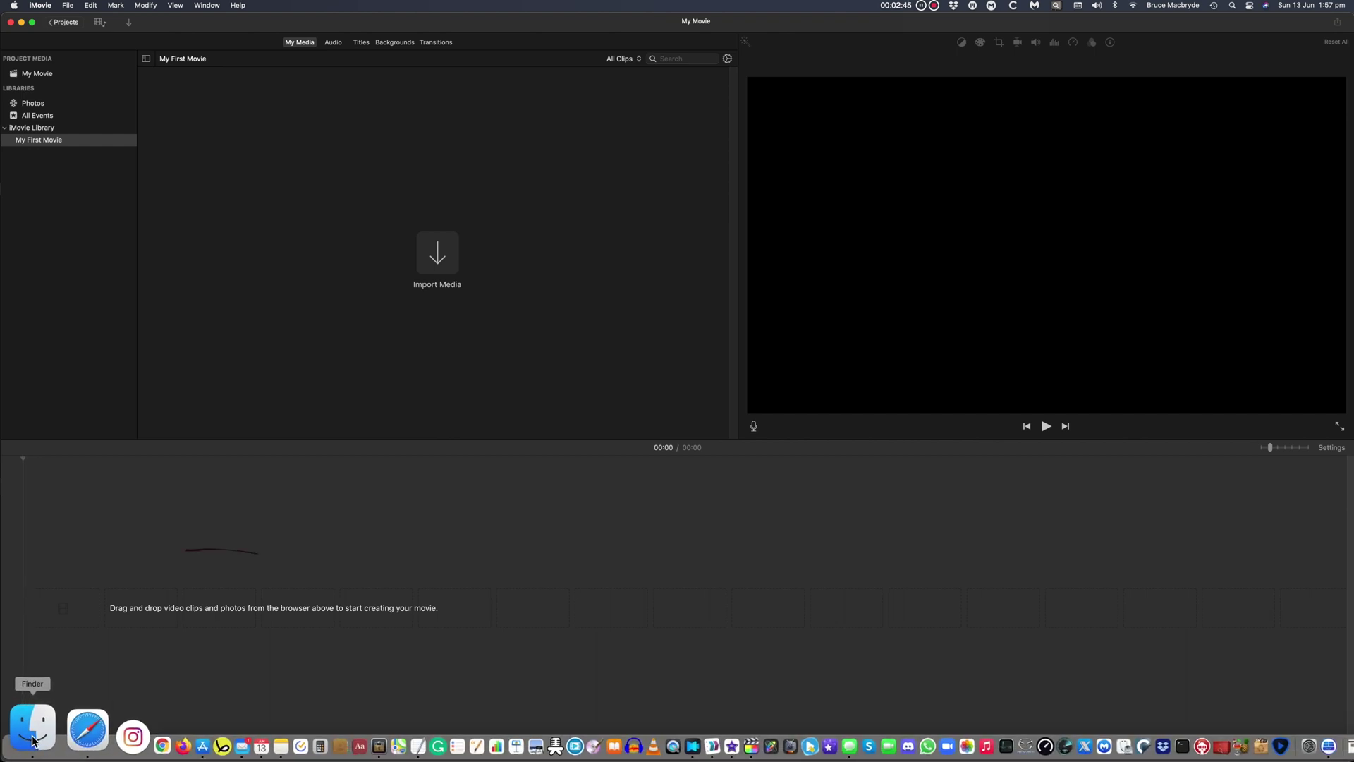
{"action": "left_click", "coordinate": [33, 734]}
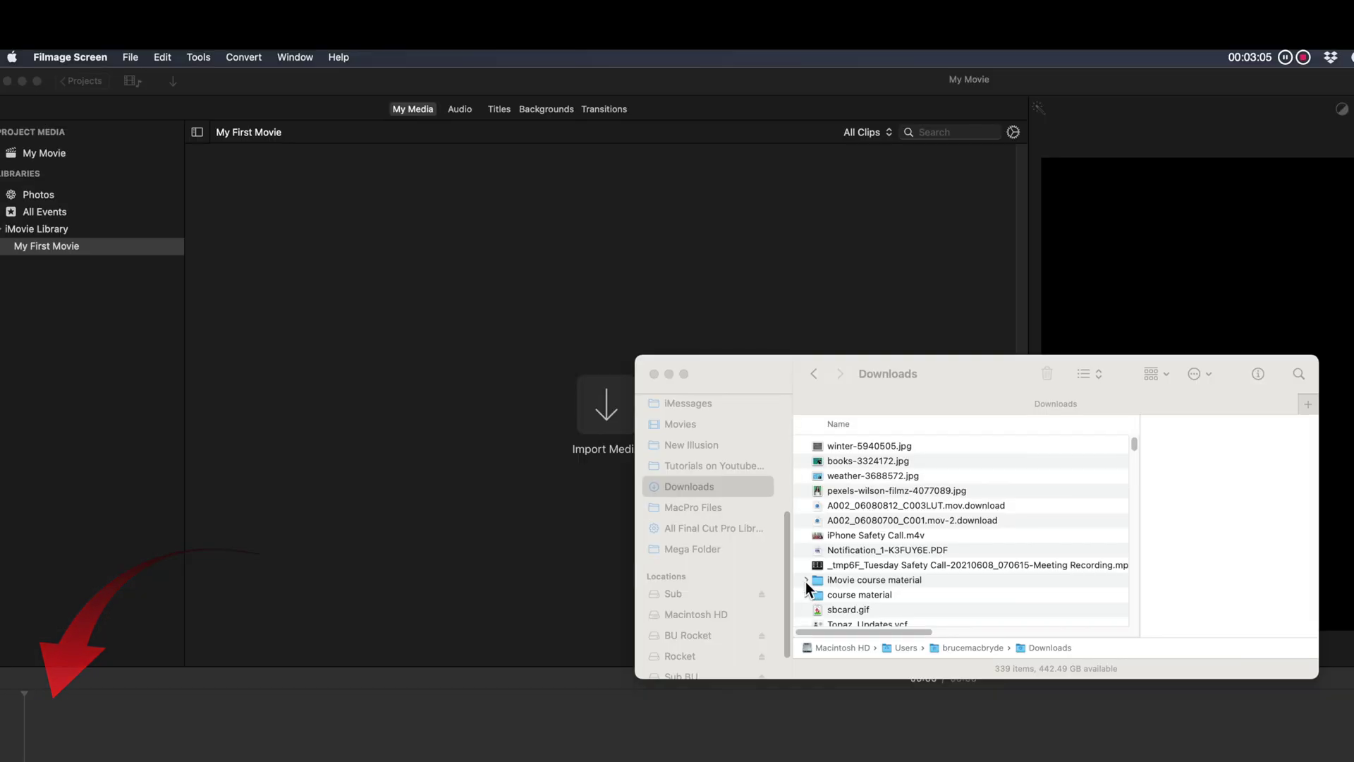
{"action": "left_click", "coordinate": [580, 380]}
{"action": "left_click", "coordinate": [805, 580]}
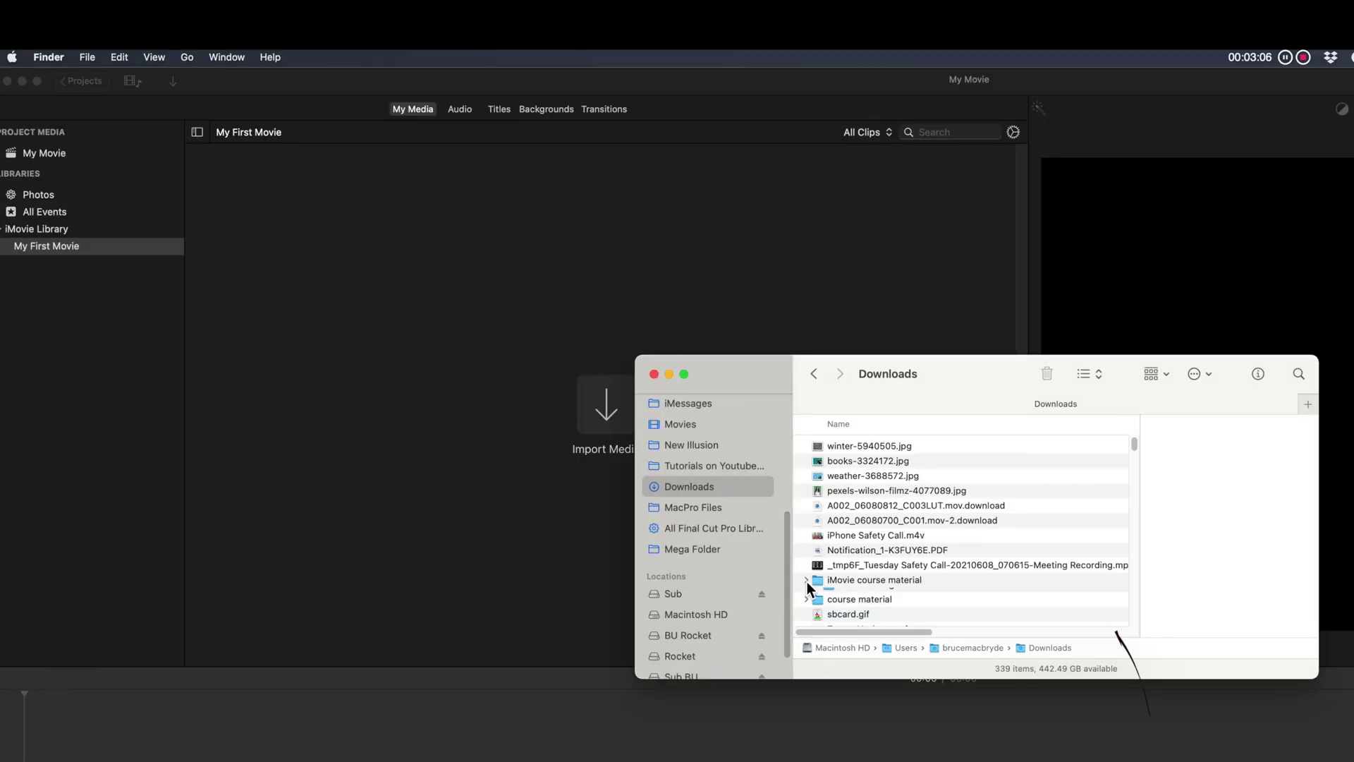
{"action": "left_click", "coordinate": [818, 581]}
{"action": "left_click_drag", "start_coordinate": [818, 581], "coordinate": [77, 256]}
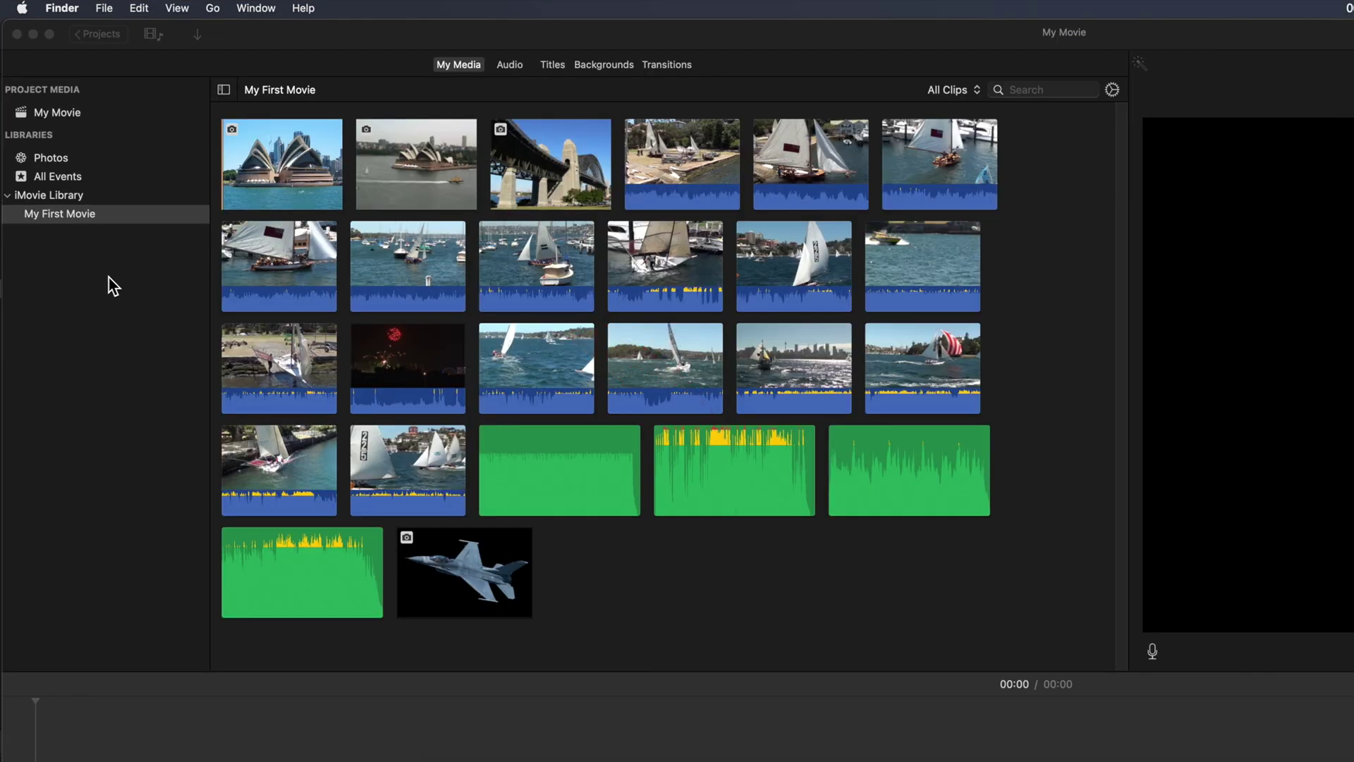
- Enlarge the browser's clip thumbnails with the Clip Size slider, leaving the filmstrip zoom unchanged
{"action": "left_click", "coordinate": [108, 277]}
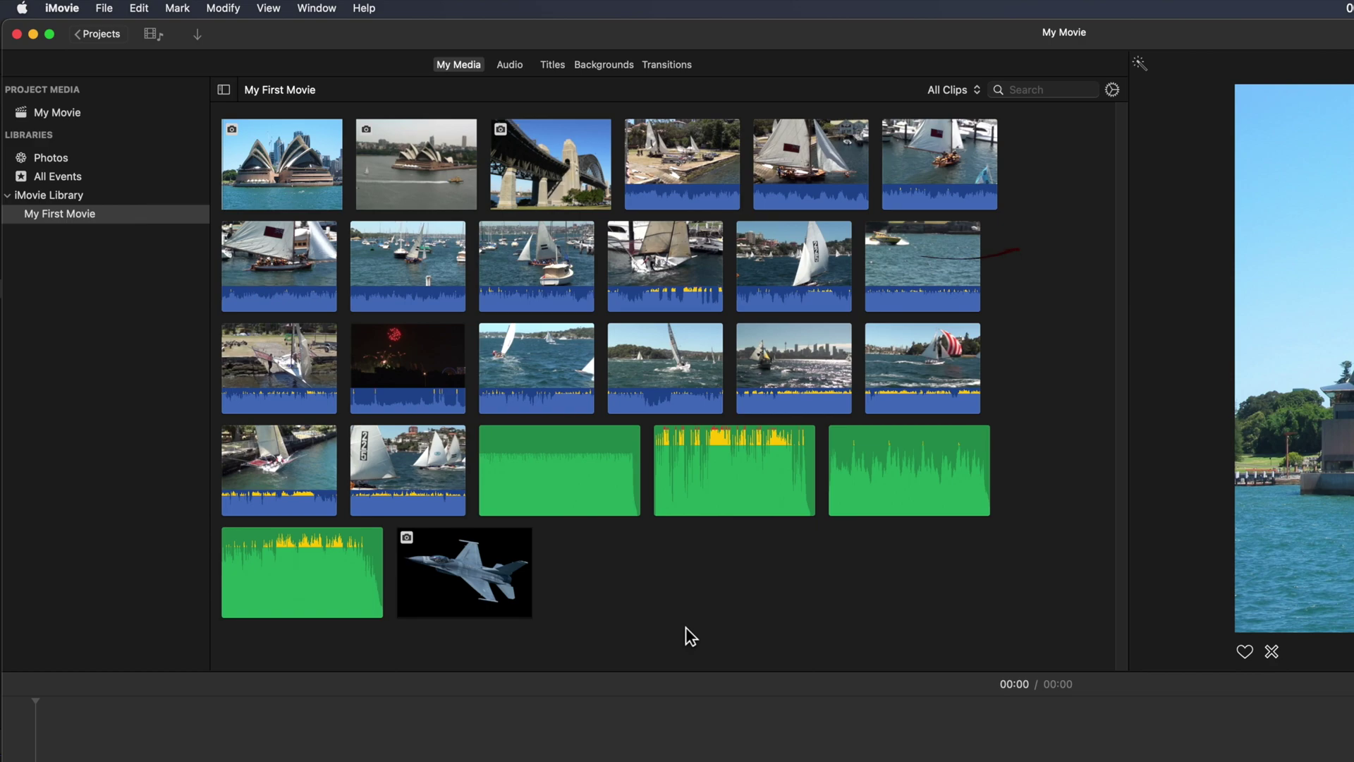
{"action": "left_click", "coordinate": [1114, 90]}
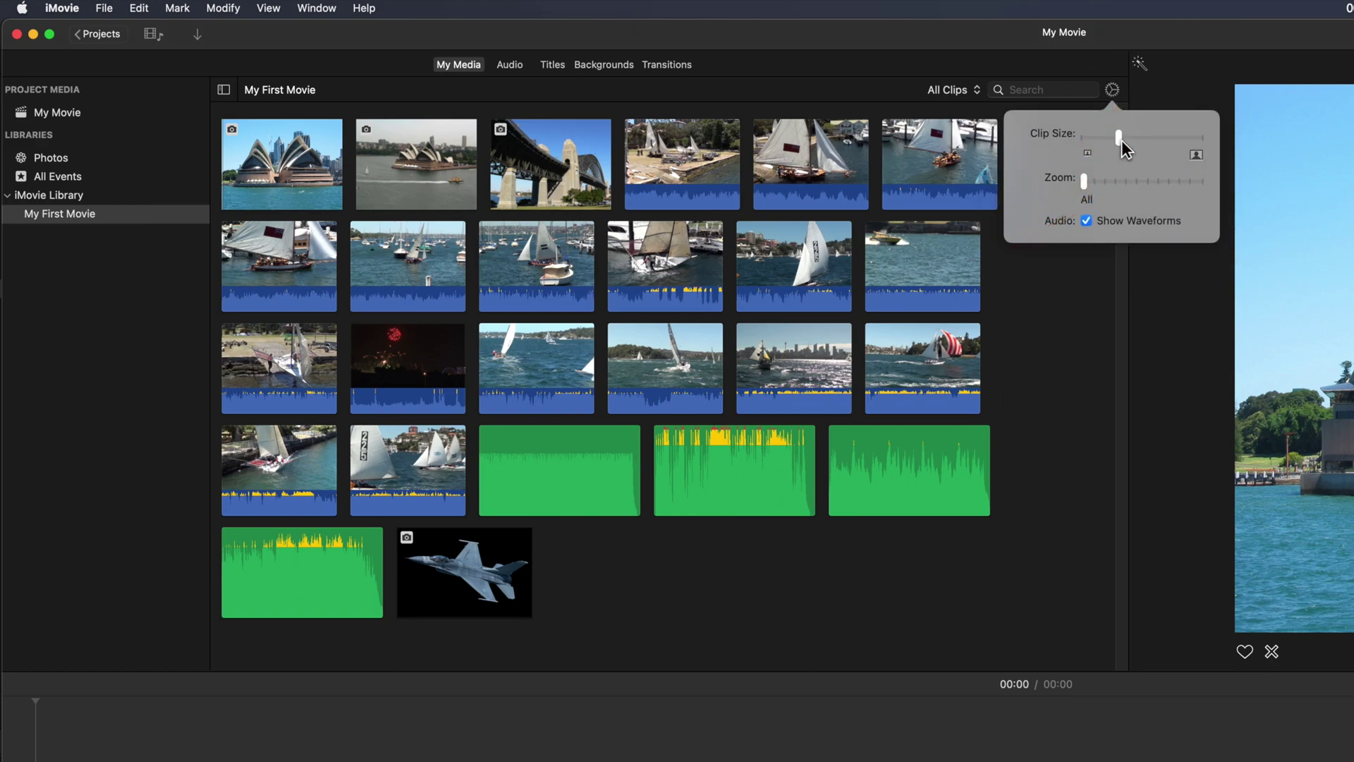
{"action": "mouse_move", "coordinate": [1122, 140]}
{"action": "left_mouse_down"}
{"action": "mouse_move", "coordinate": [1216, 147]}
{"action": "mouse_move", "coordinate": [1117, 139]}
{"action": "left_mouse_up"}
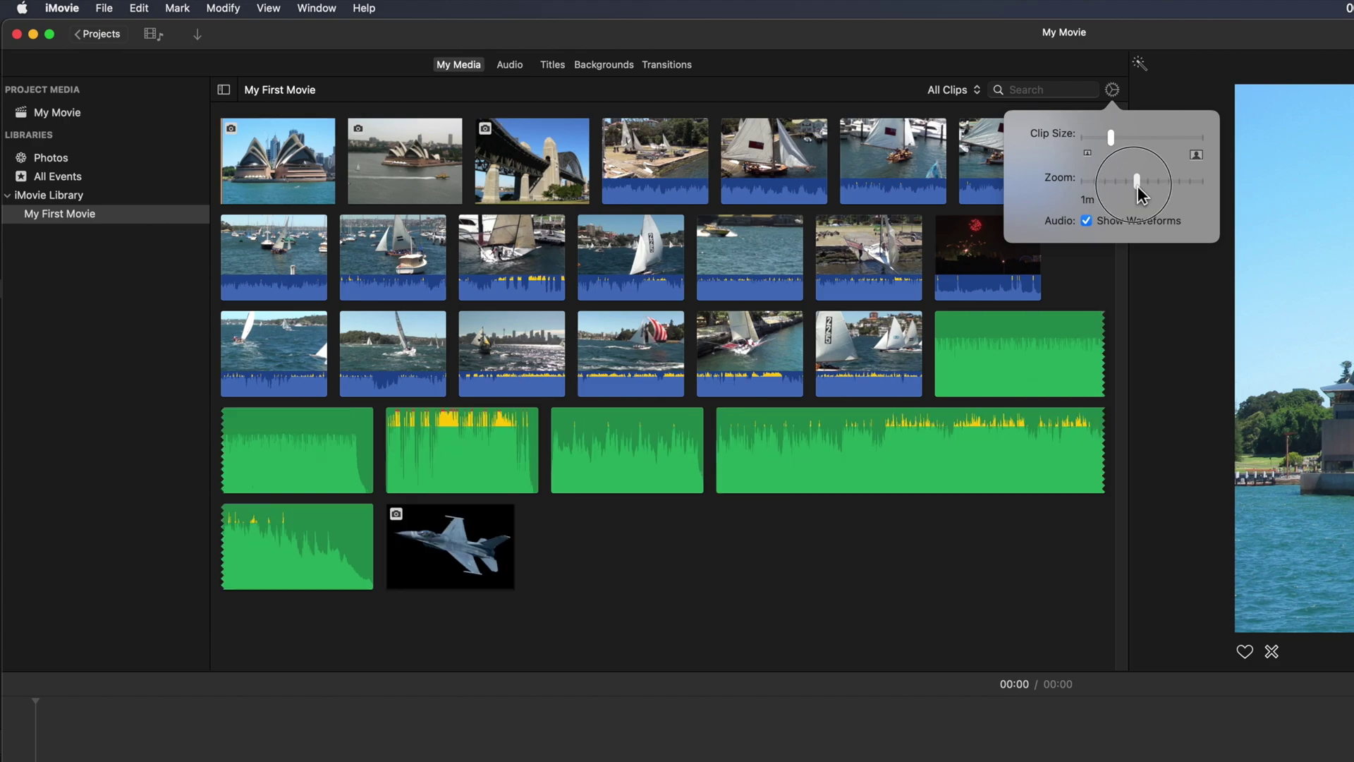
{"action": "left_click_drag", "start_coordinate": [1146, 187], "coordinate": [1113, 184]}
- Select the clip of sailboats pulled up on the shore in the browser
{"action": "left_click", "coordinate": [984, 162]}
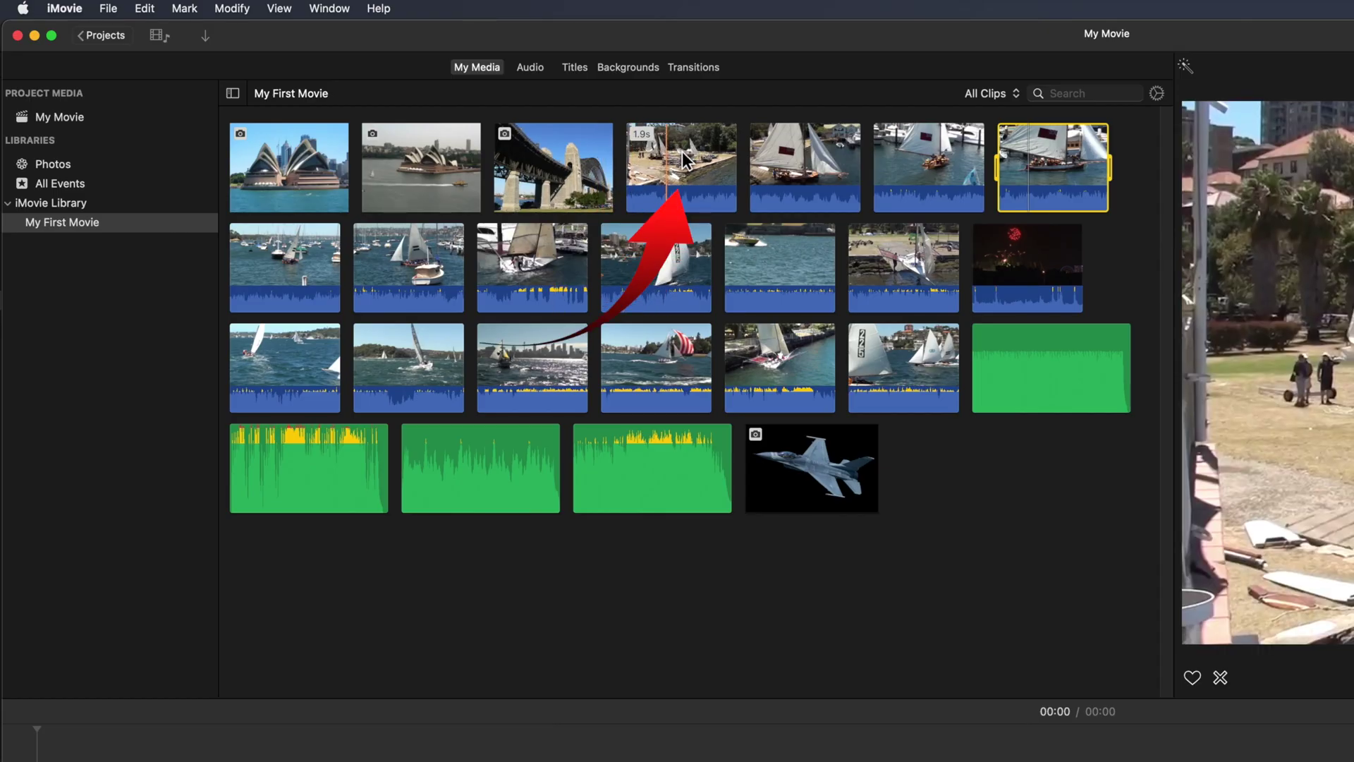
{"action": "left_click", "coordinate": [671, 159]}
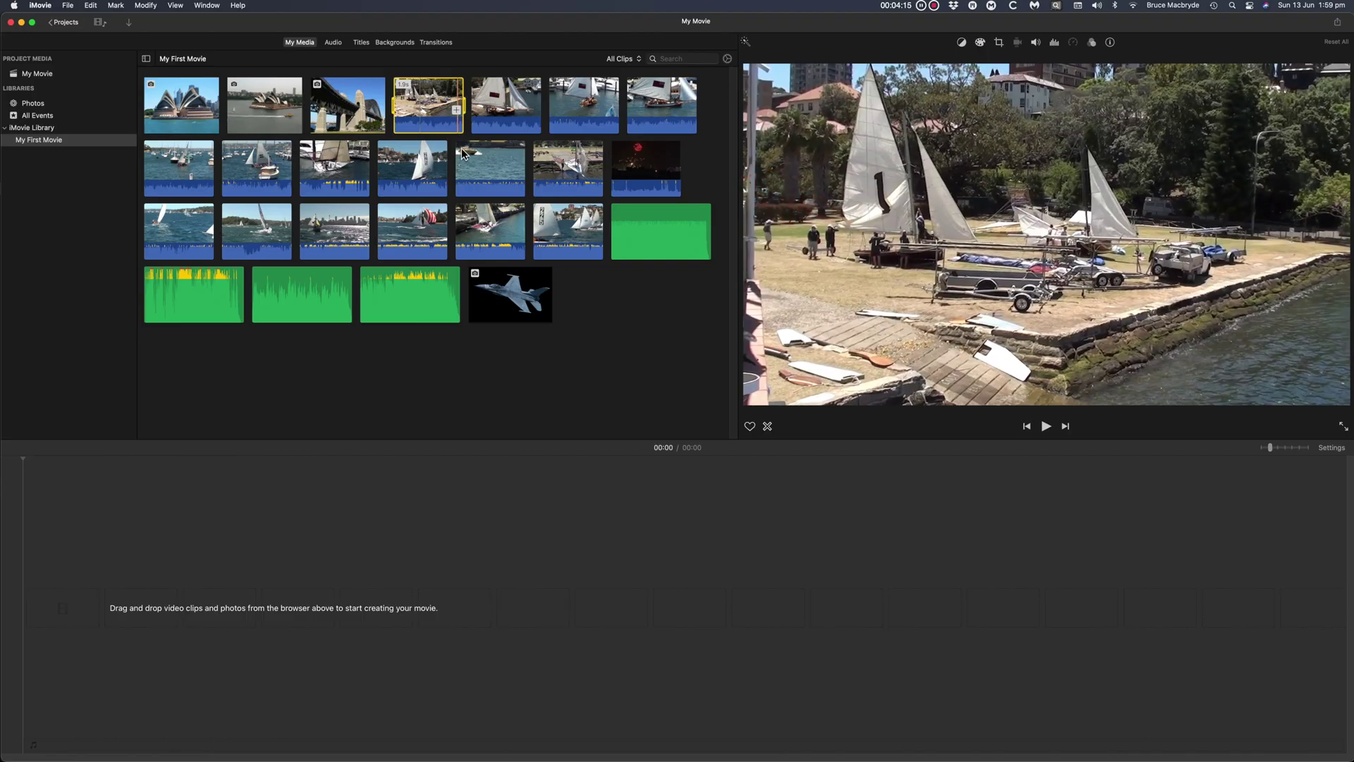
{"action": "left_click", "coordinate": [728, 177]}
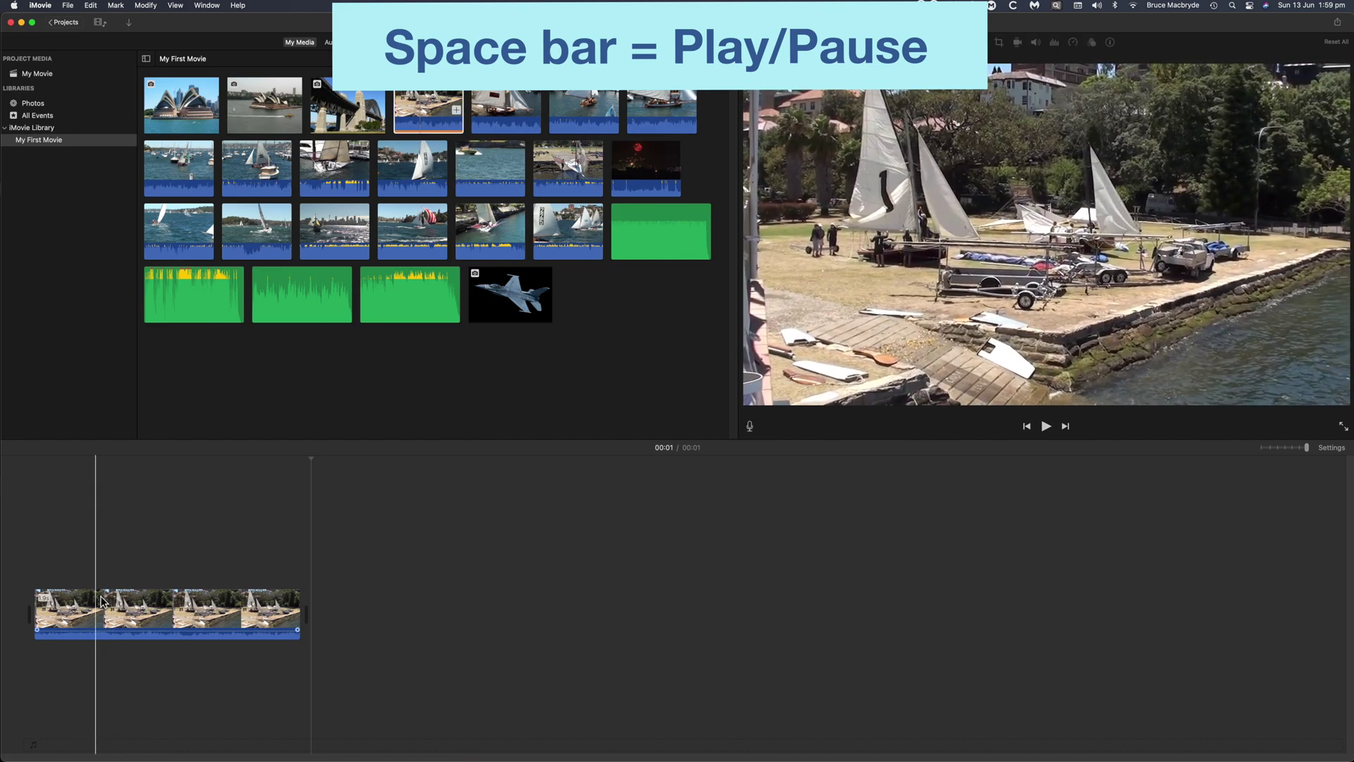
{"action": "key", "text": "space"}
{"action": "key", "text": "space"}
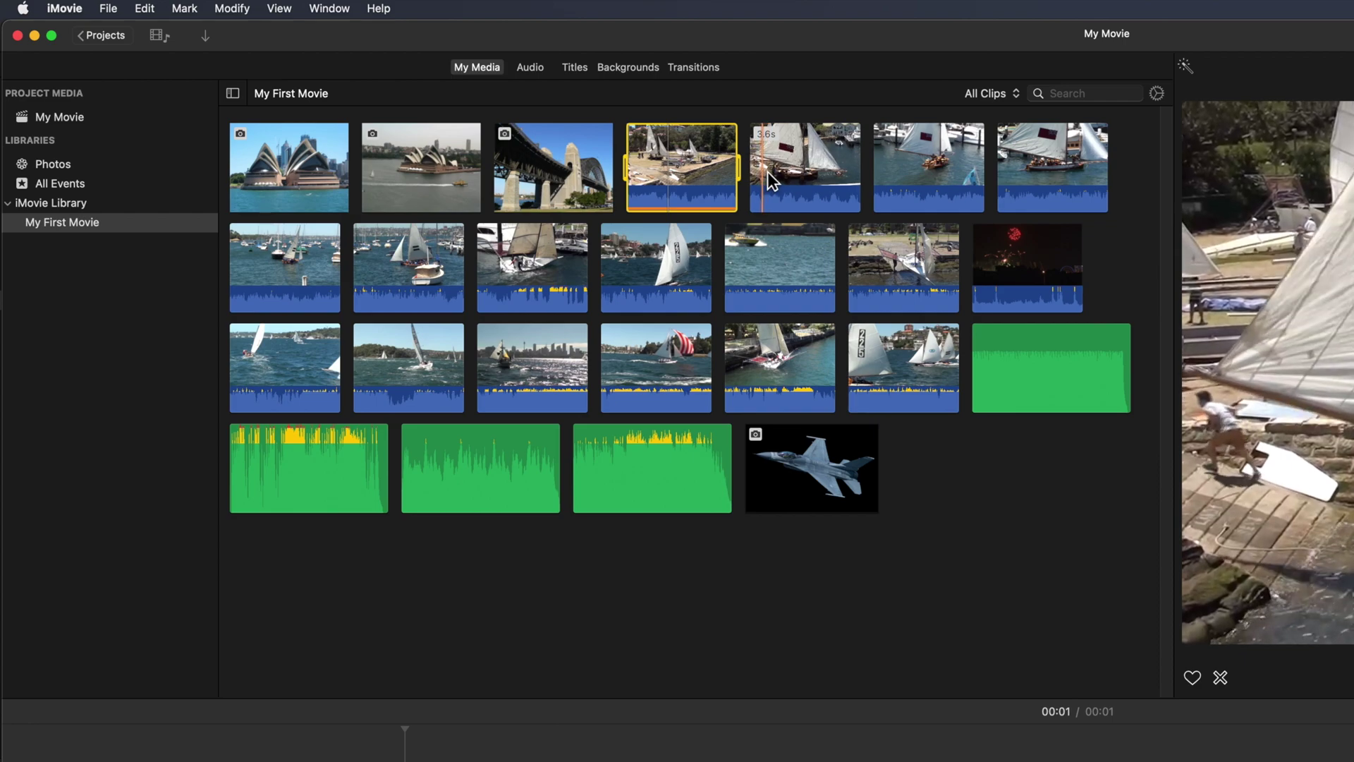
- Trim the sailboat clip to a 2-second range and add it after the beach clip
{"action": "left_click", "coordinate": [774, 175]}
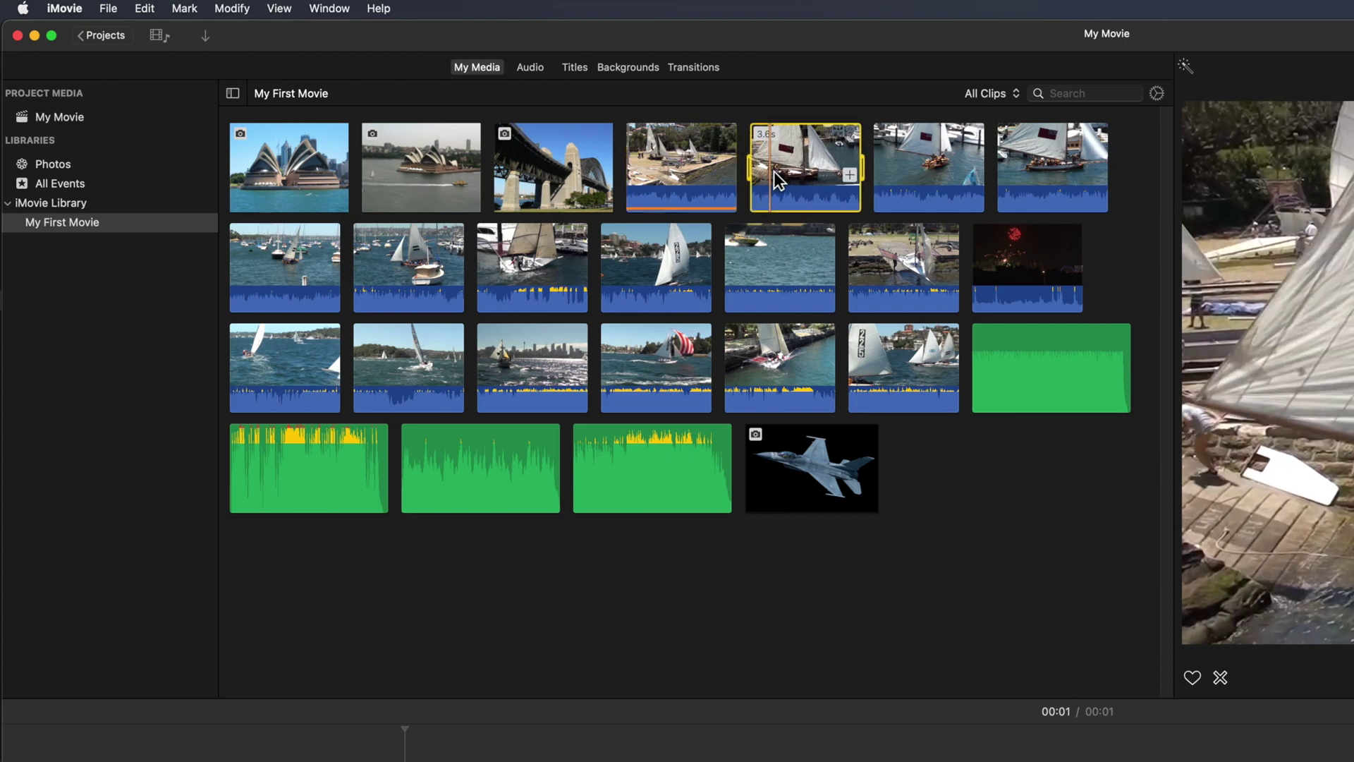
{"action": "key", "text": "space"}
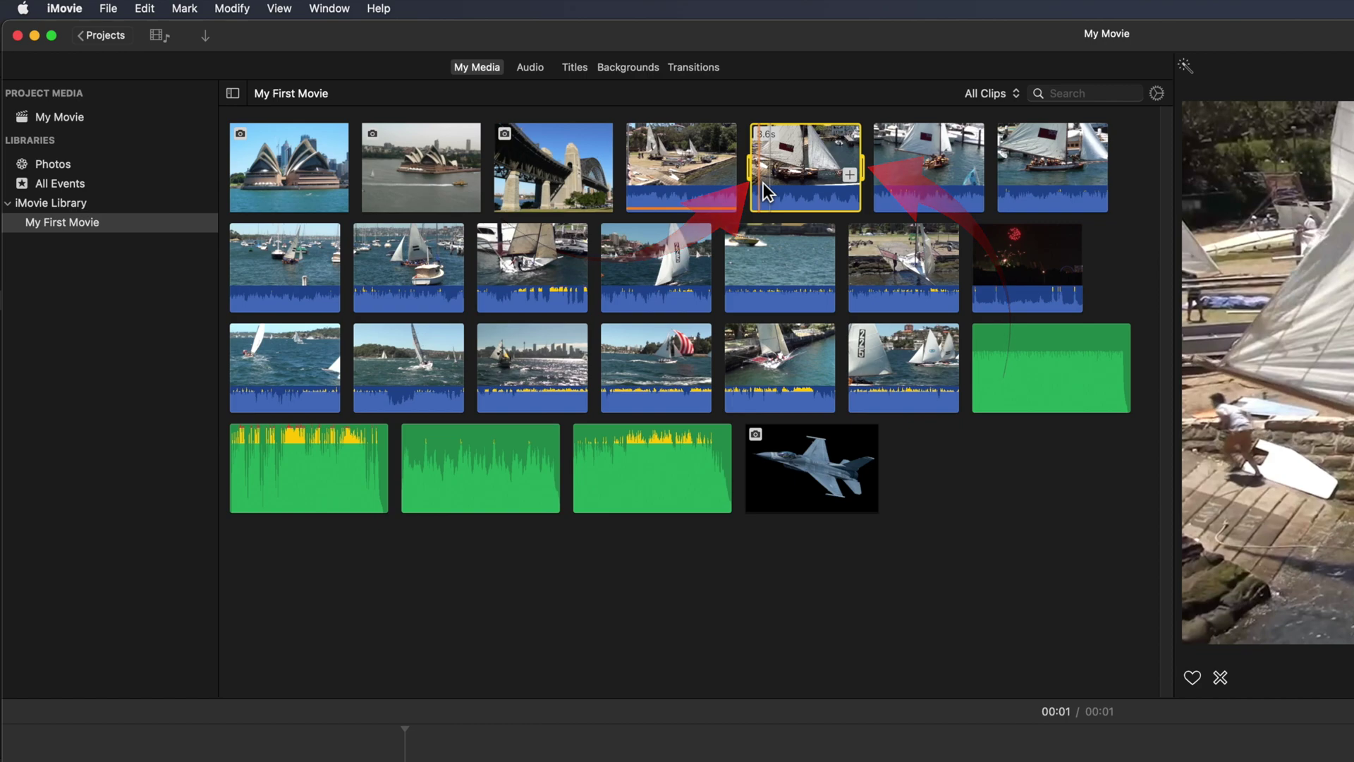
{"action": "left_click_drag", "start_coordinate": [757, 182], "coordinate": [780, 181]}
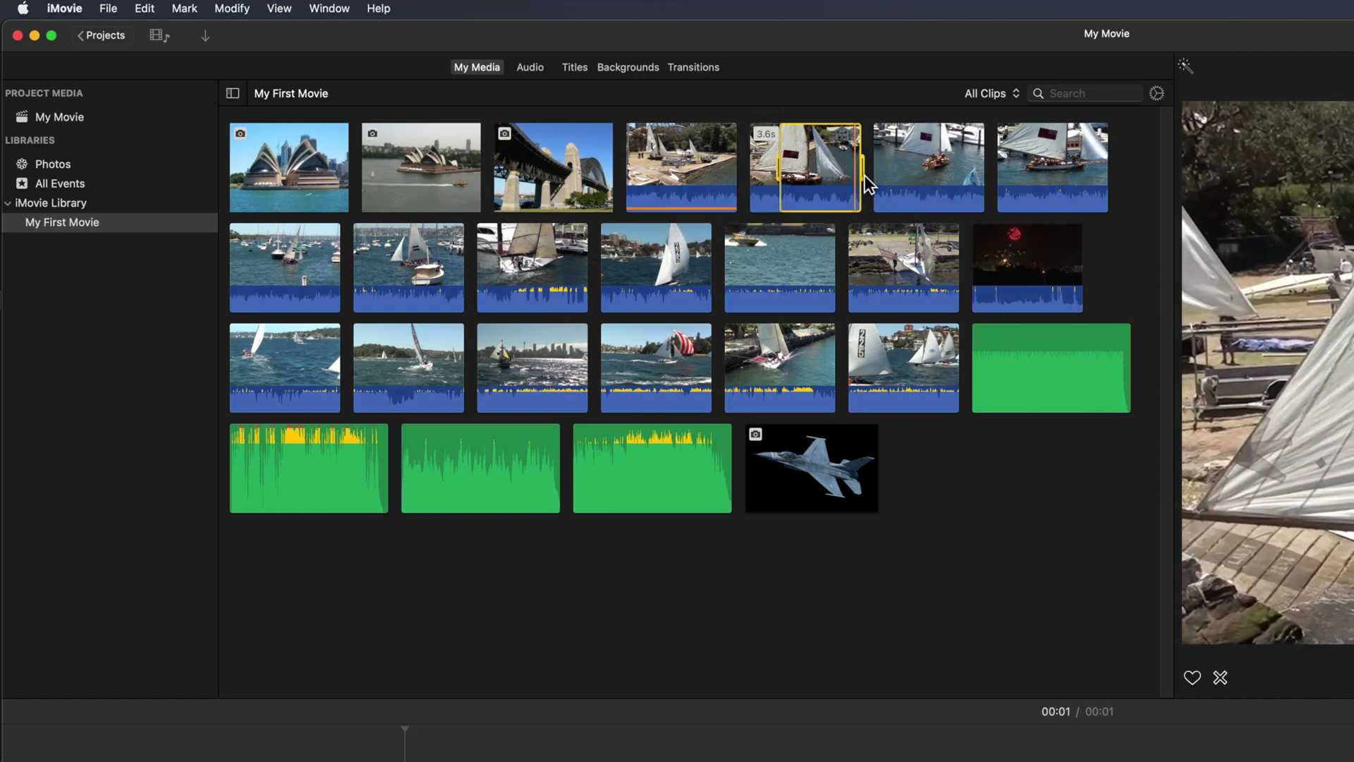
{"action": "left_click_drag", "start_coordinate": [862, 182], "coordinate": [830, 179]}
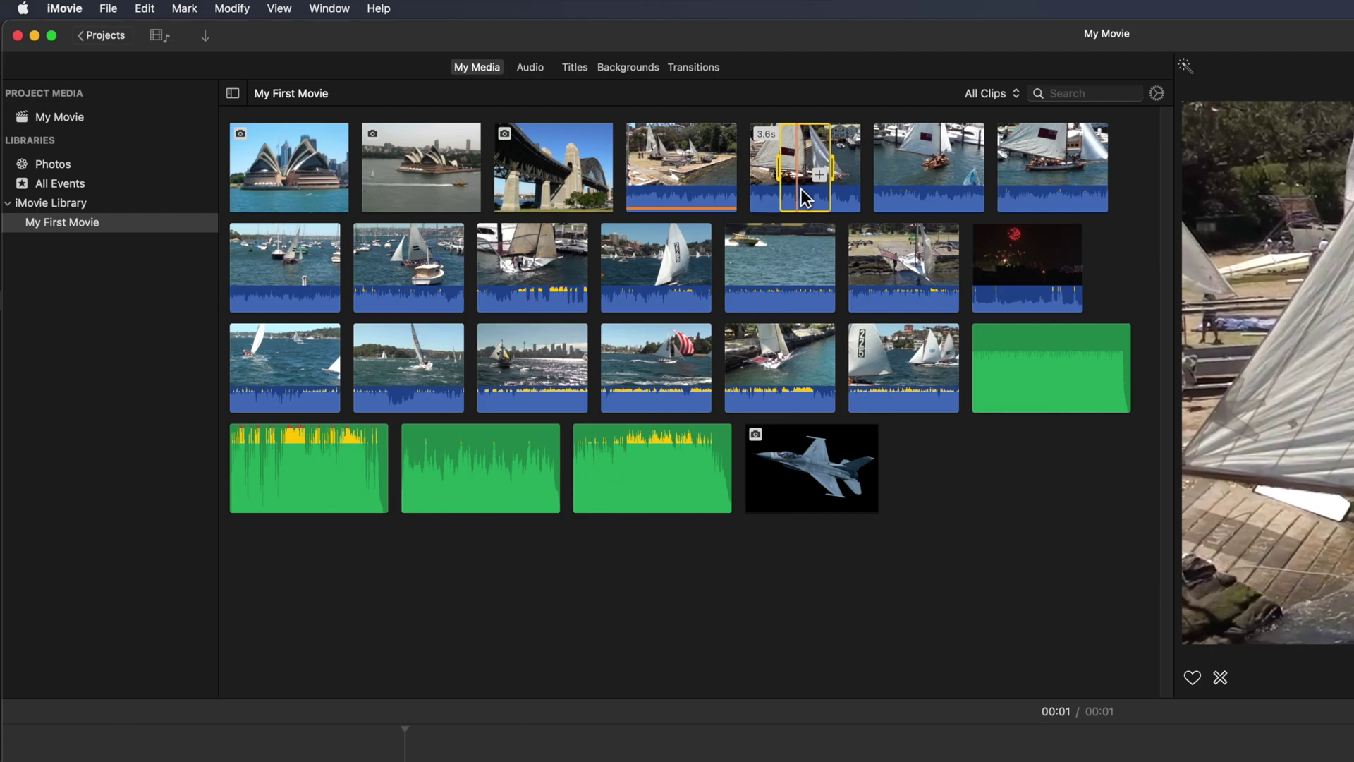
{"action": "mouse_move", "coordinate": [825, 201]}
{"action": "left_mouse_down"}
{"action": "mouse_move", "coordinate": [853, 180]}
{"action": "mouse_move", "coordinate": [839, 180]}
{"action": "left_mouse_up"}
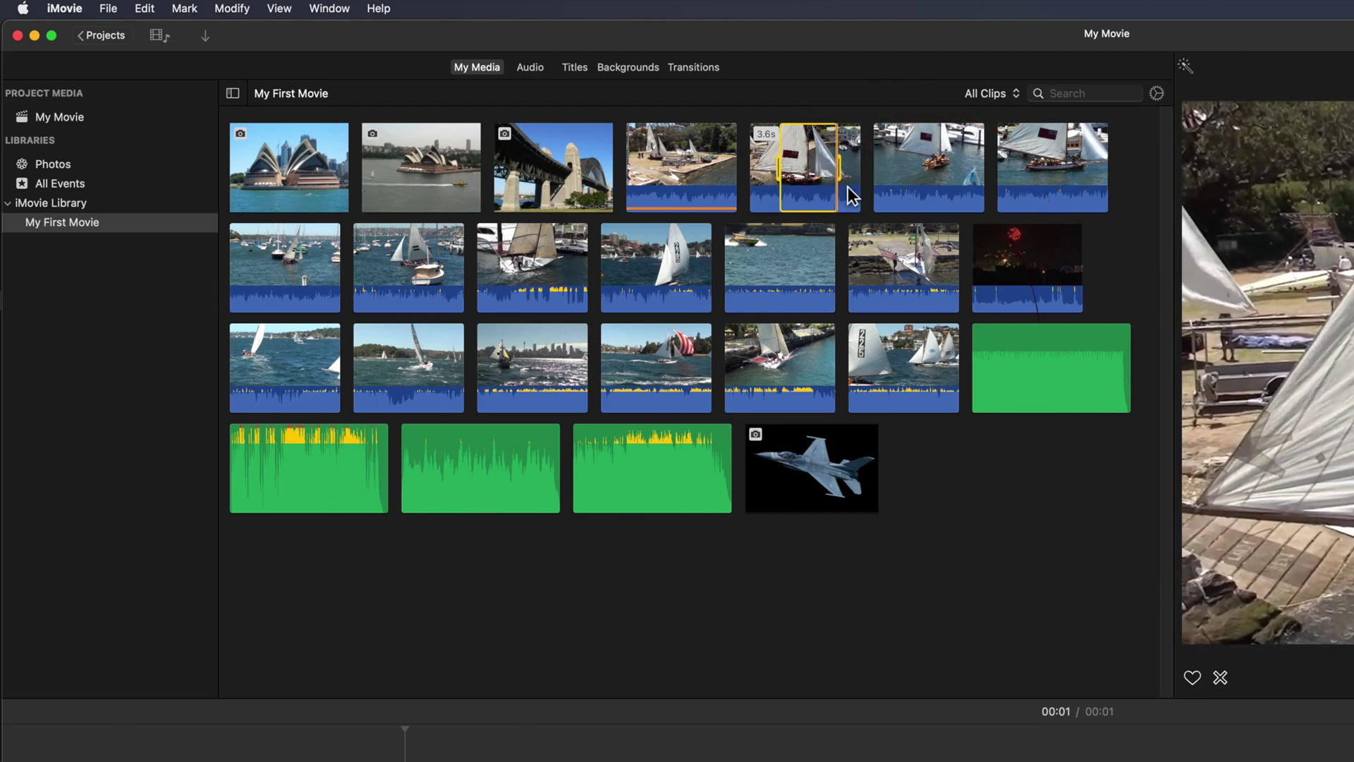
{"action": "mouse_move", "coordinate": [832, 183]}
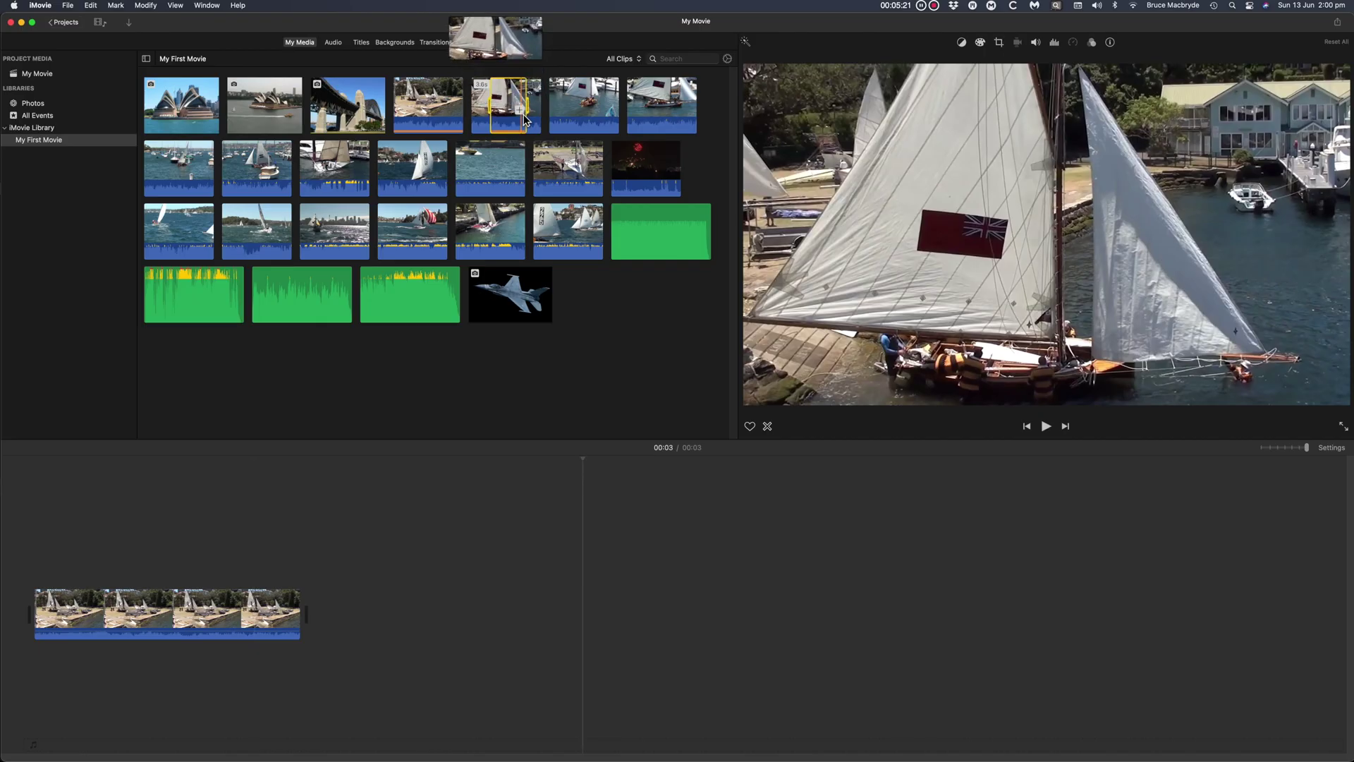
{"action": "left_click", "coordinate": [831, 180]}
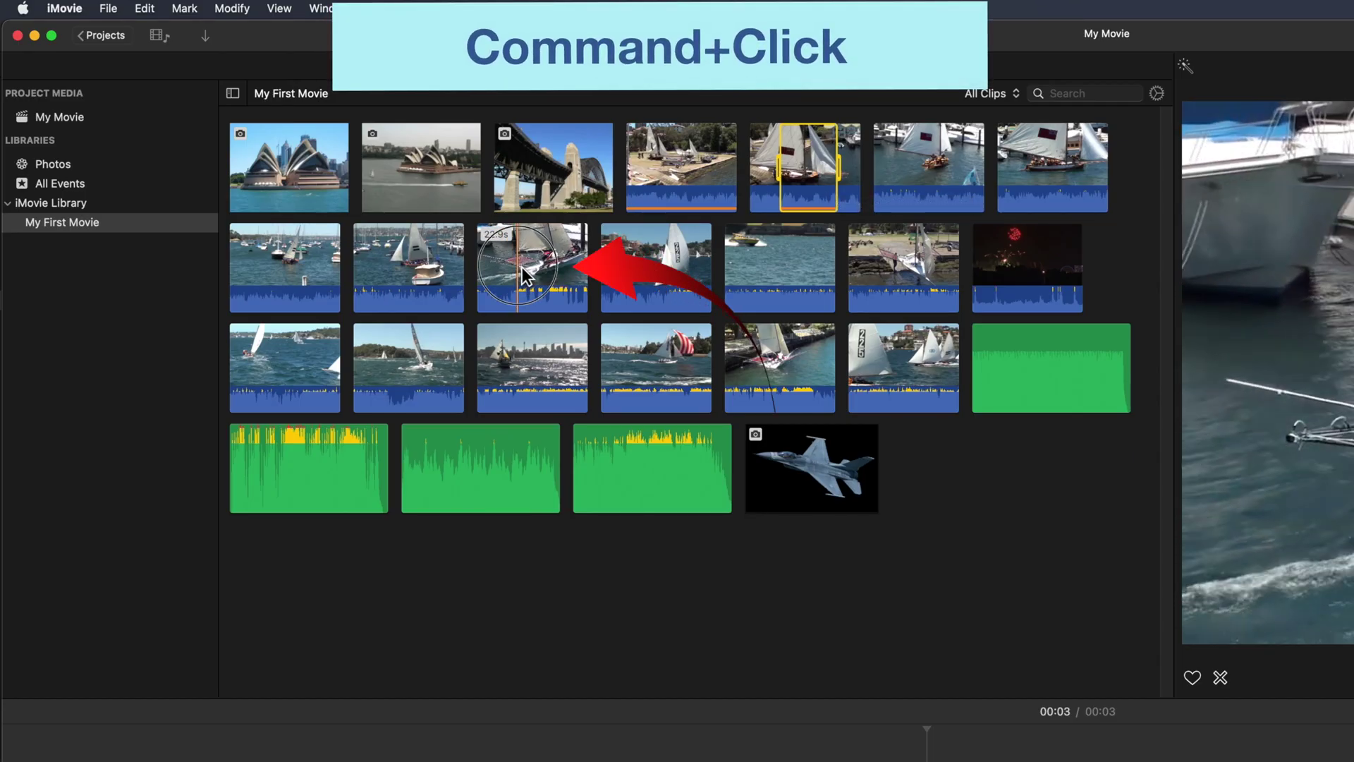
- Append the racing sailing, fireworks and bridge clips together, bringing the movie to 00:34
{"action": "left_click", "coordinate": [534, 279], "text": "super"}
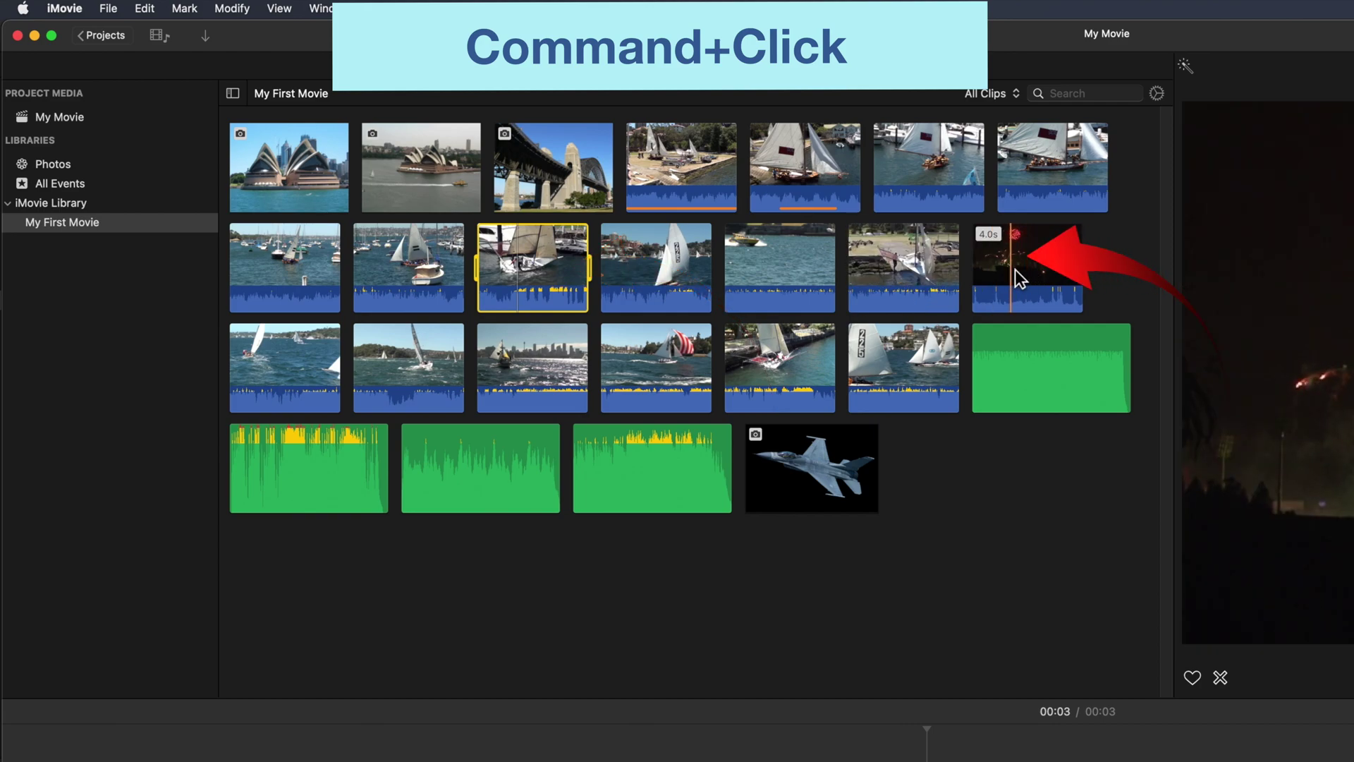
{"action": "left_click", "coordinate": [1015, 271], "text": "super"}
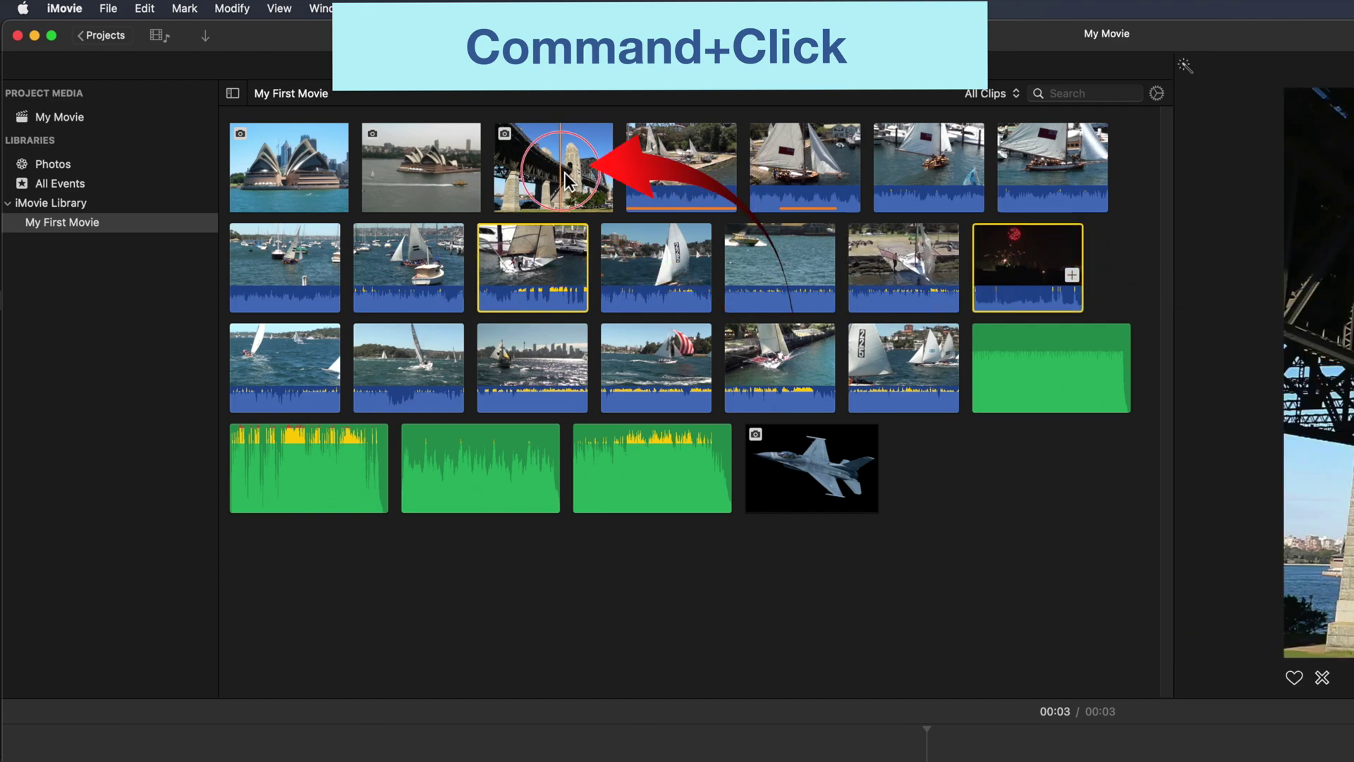
{"action": "left_click", "coordinate": [567, 182], "text": "super"}
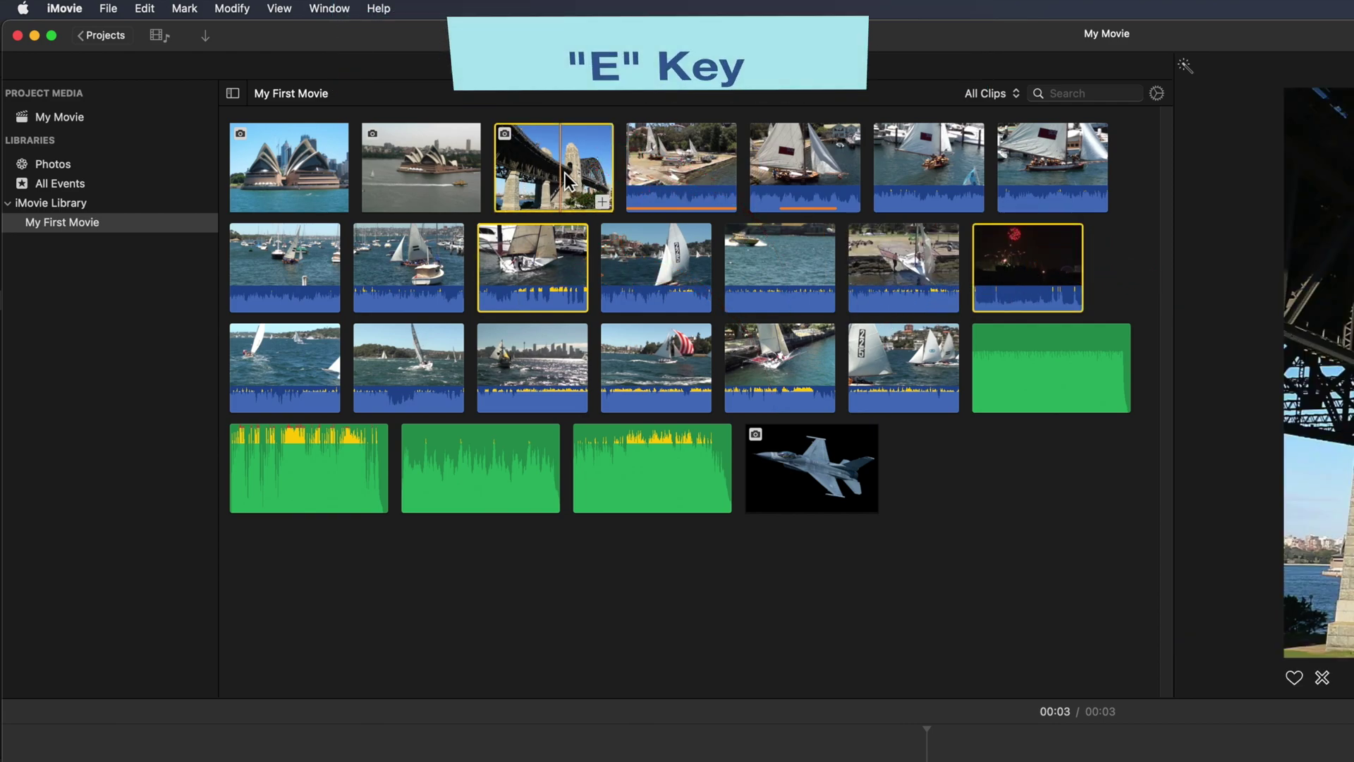
{"action": "key", "text": "e"}
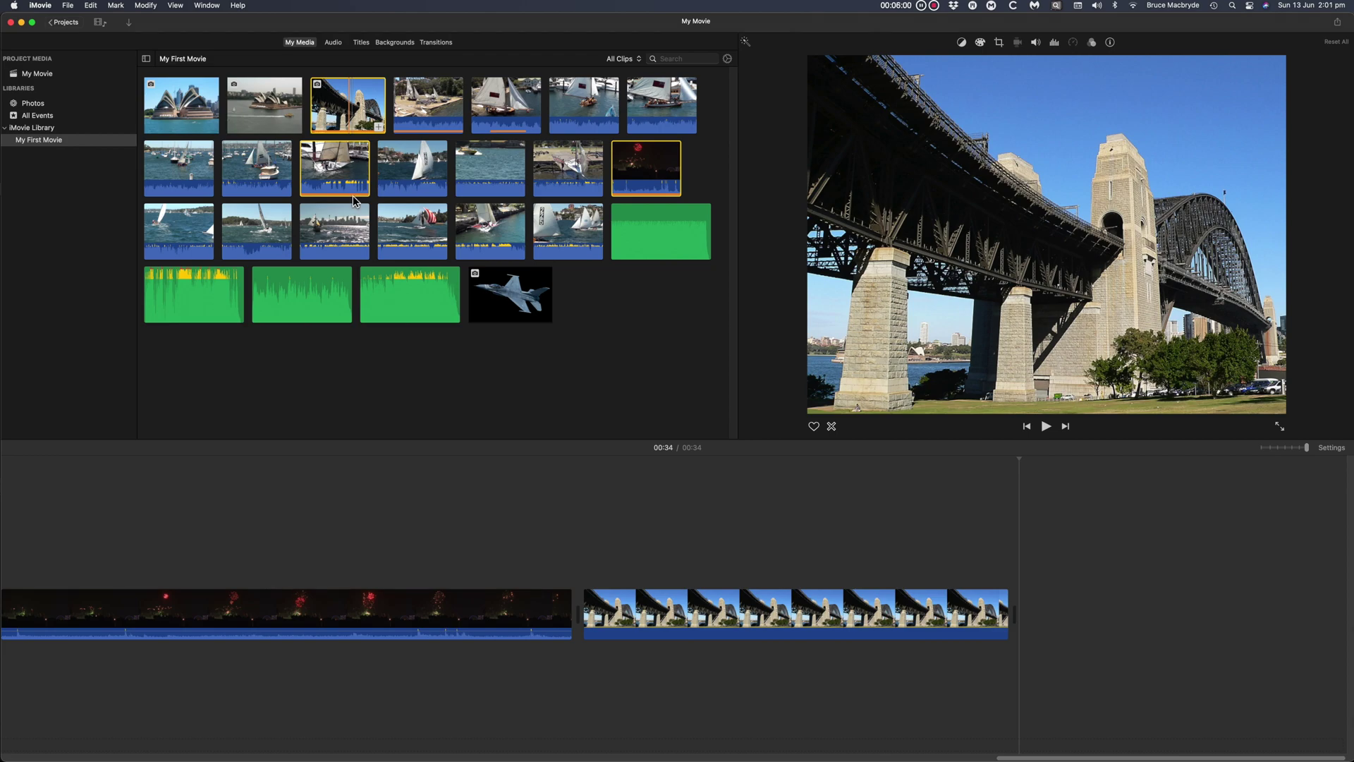
- Clear the browser selection and fit the whole movie into the timeline with Shift+Z
{"action": "left_click", "coordinate": [390, 384]}
{"action": "key", "text": "shift+z"}
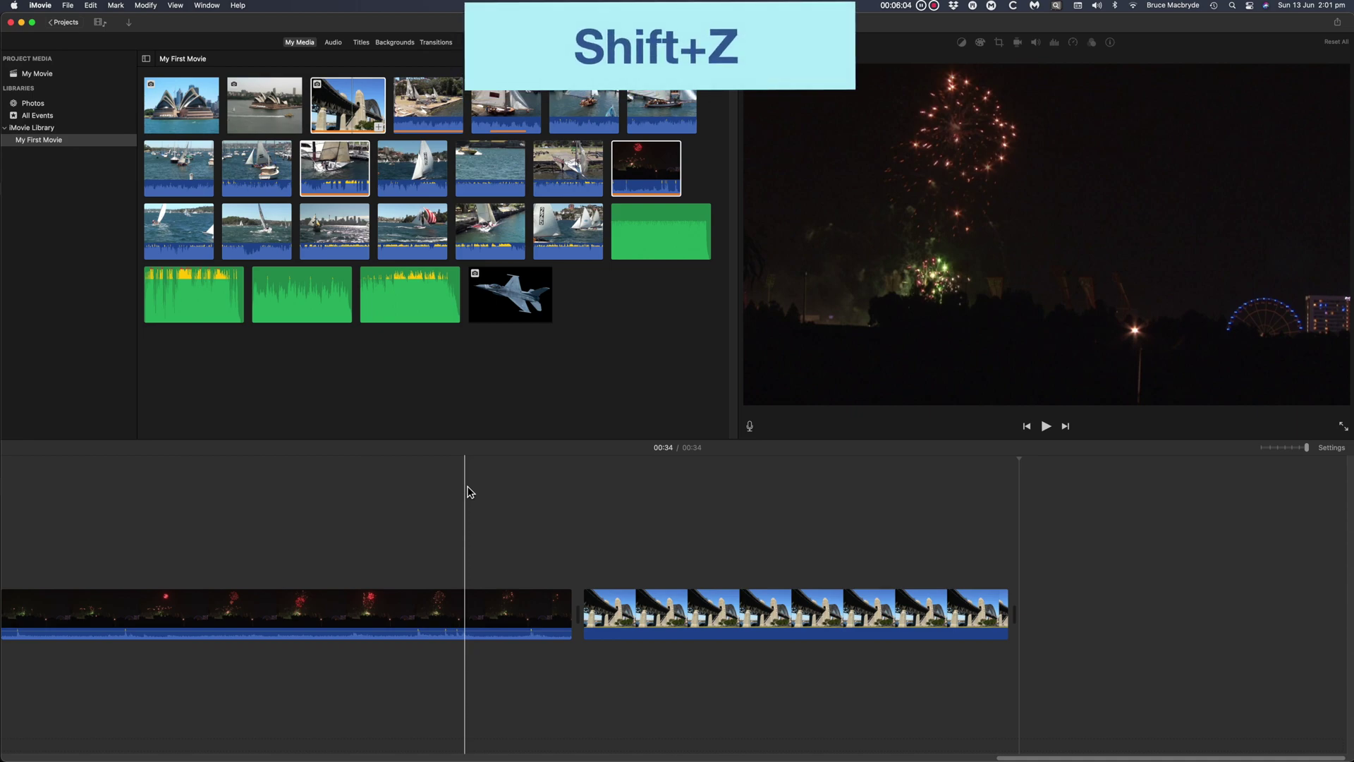
{"action": "key", "text": "shift+z"}
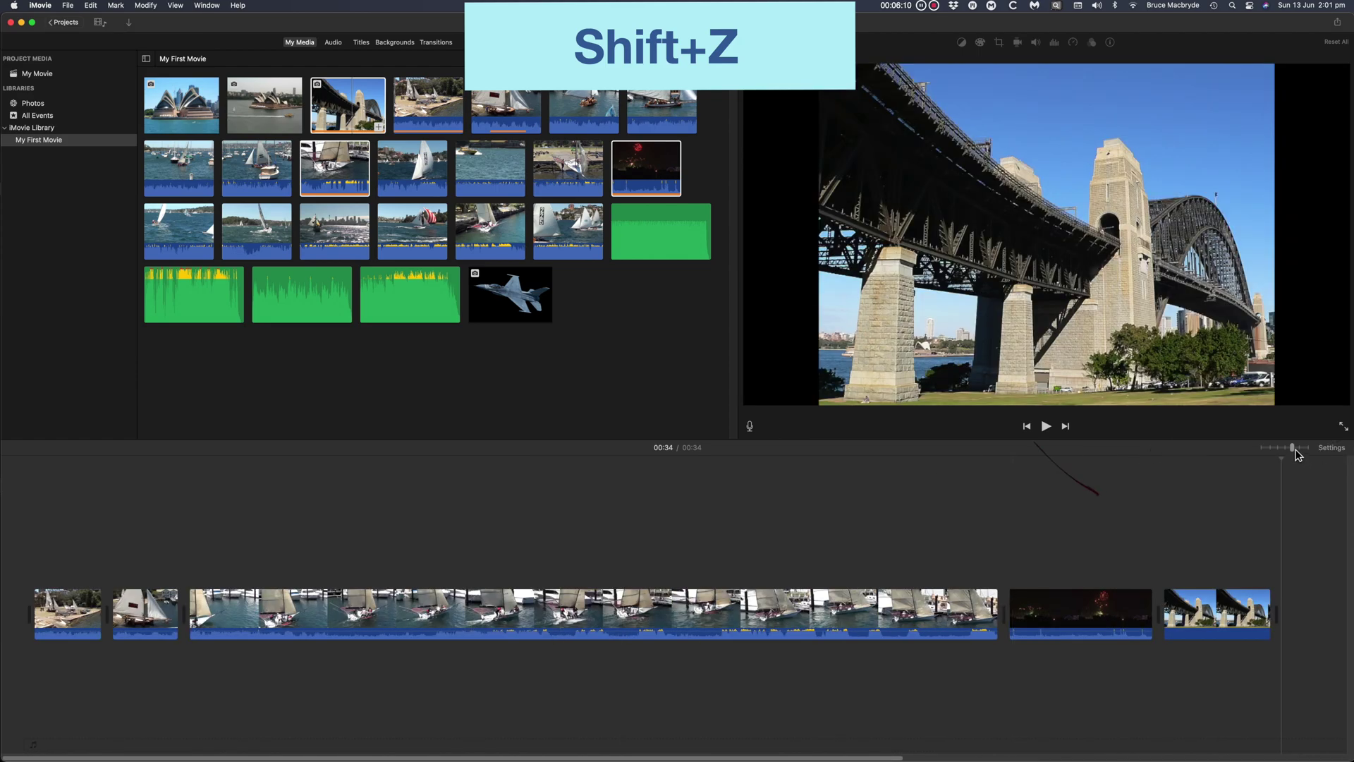
- Set the playhead in the sailing clip and zoom the timeline in so clips span the width
{"action": "left_click_drag", "start_coordinate": [1292, 448], "coordinate": [1305, 452]}
{"action": "scroll", "coordinate": [530, 549], "scroll_direction": "left", "scroll_amount": 10}
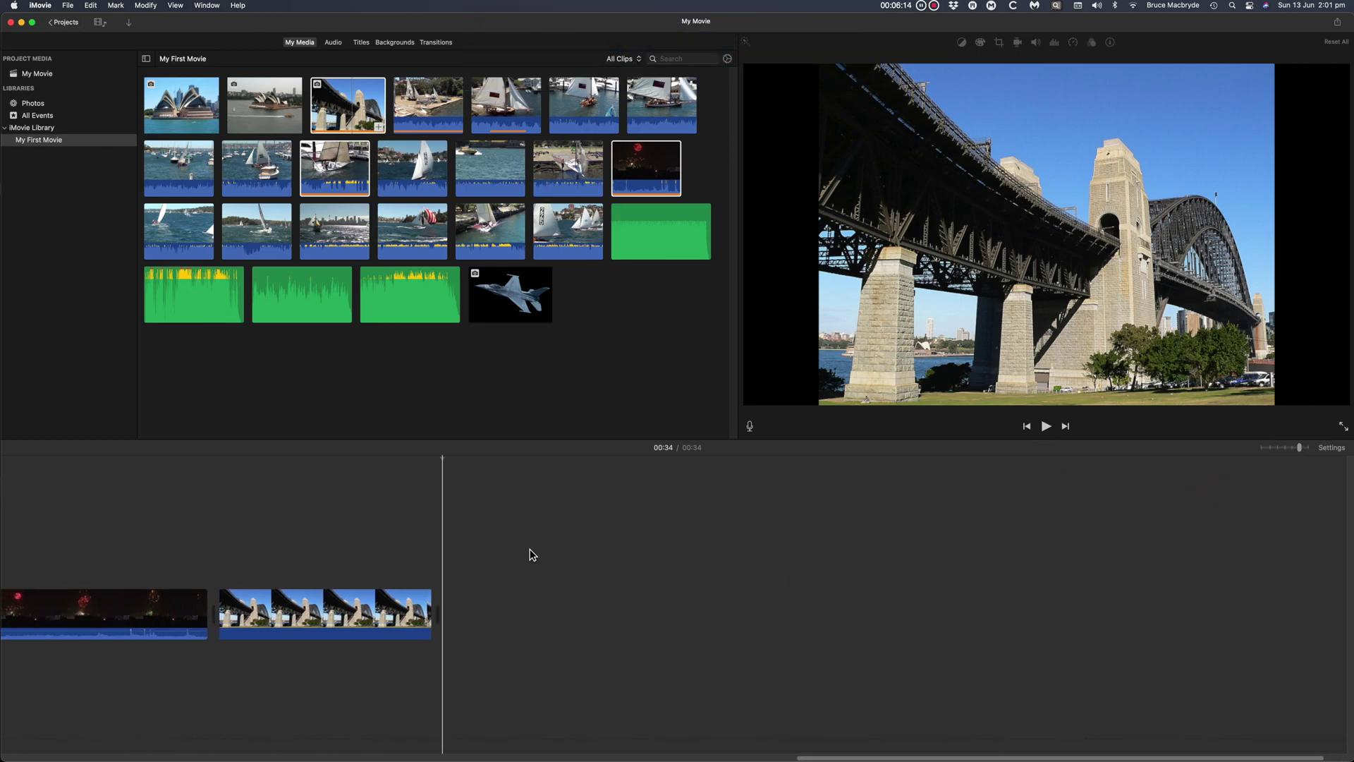
{"action": "scroll", "coordinate": [495, 542], "scroll_direction": "left", "scroll_amount": 10}
{"action": "left_click", "coordinate": [422, 524]}
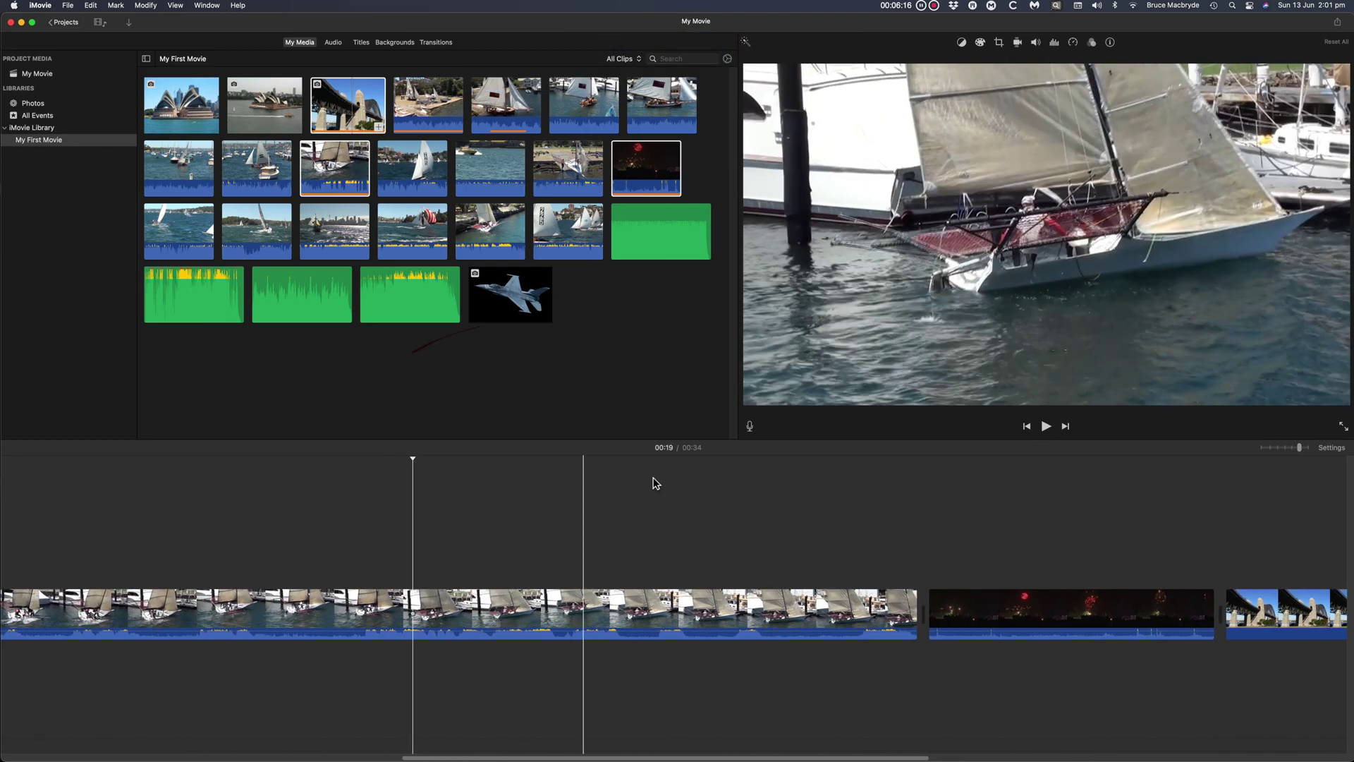
{"action": "left_click_drag", "start_coordinate": [1299, 449], "coordinate": [1293, 449]}
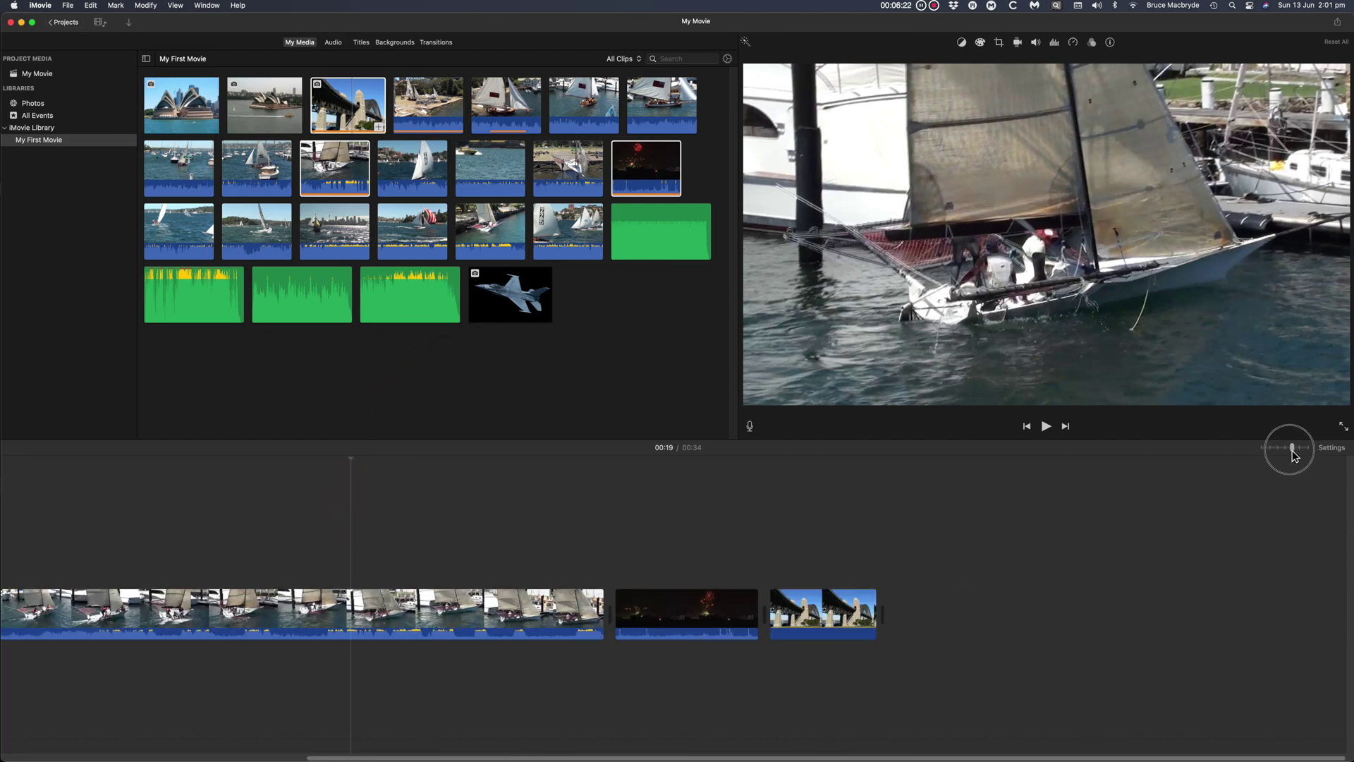
{"action": "scroll", "coordinate": [710, 552], "scroll_direction": "left", "scroll_amount": 5}
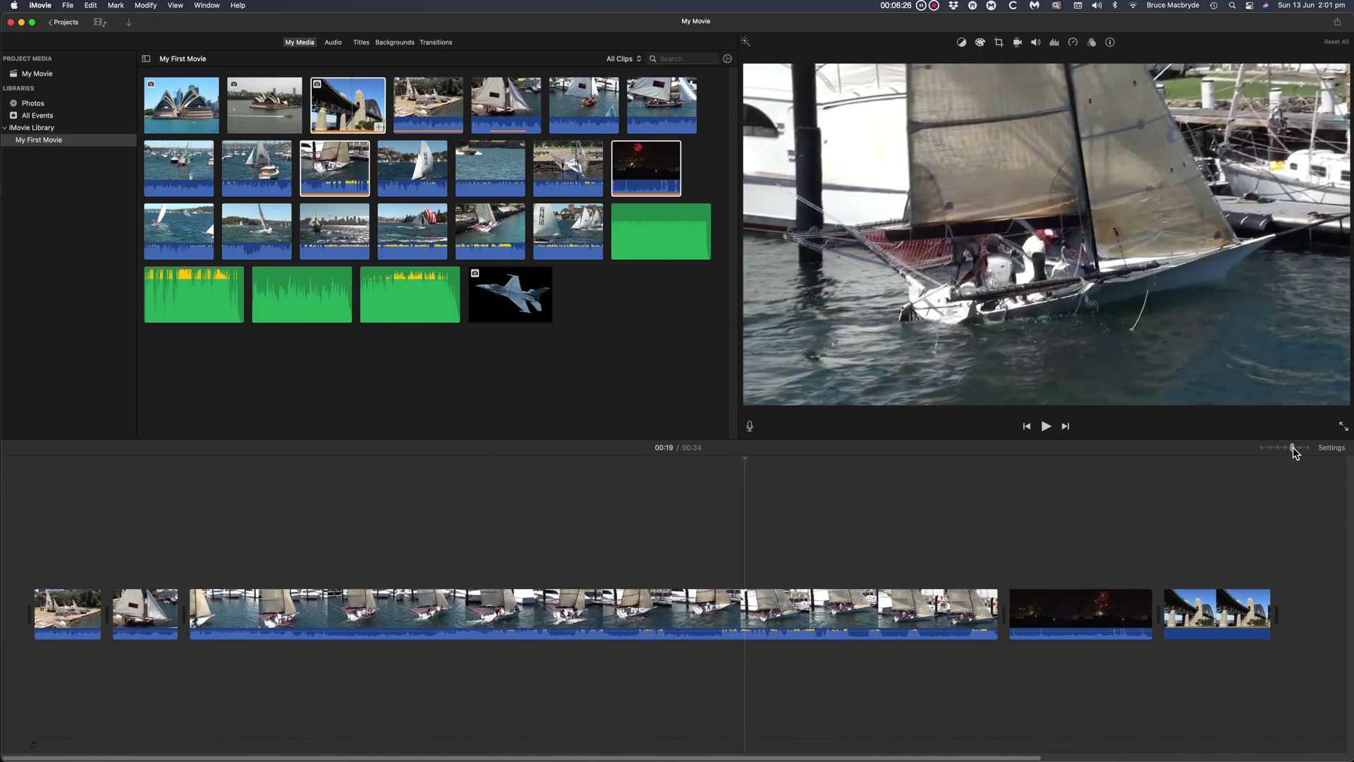
{"action": "left_click_drag", "start_coordinate": [1294, 447], "coordinate": [1295, 448]}
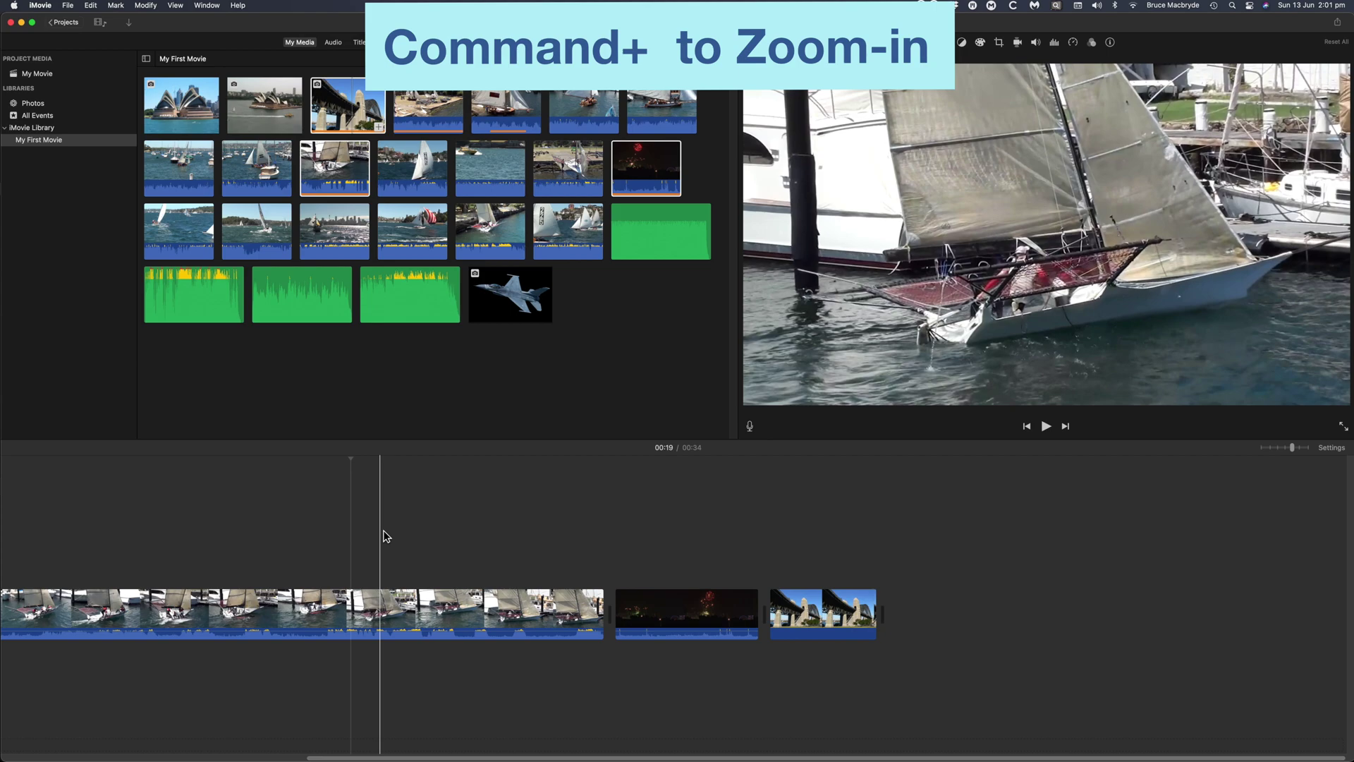
- Zoom the timeline in and out with Command+Plus and Command+Minus, ending zoomed out on all five clips
{"action": "key", "text": "super+equal"}
{"action": "key", "text": "super+equal"}
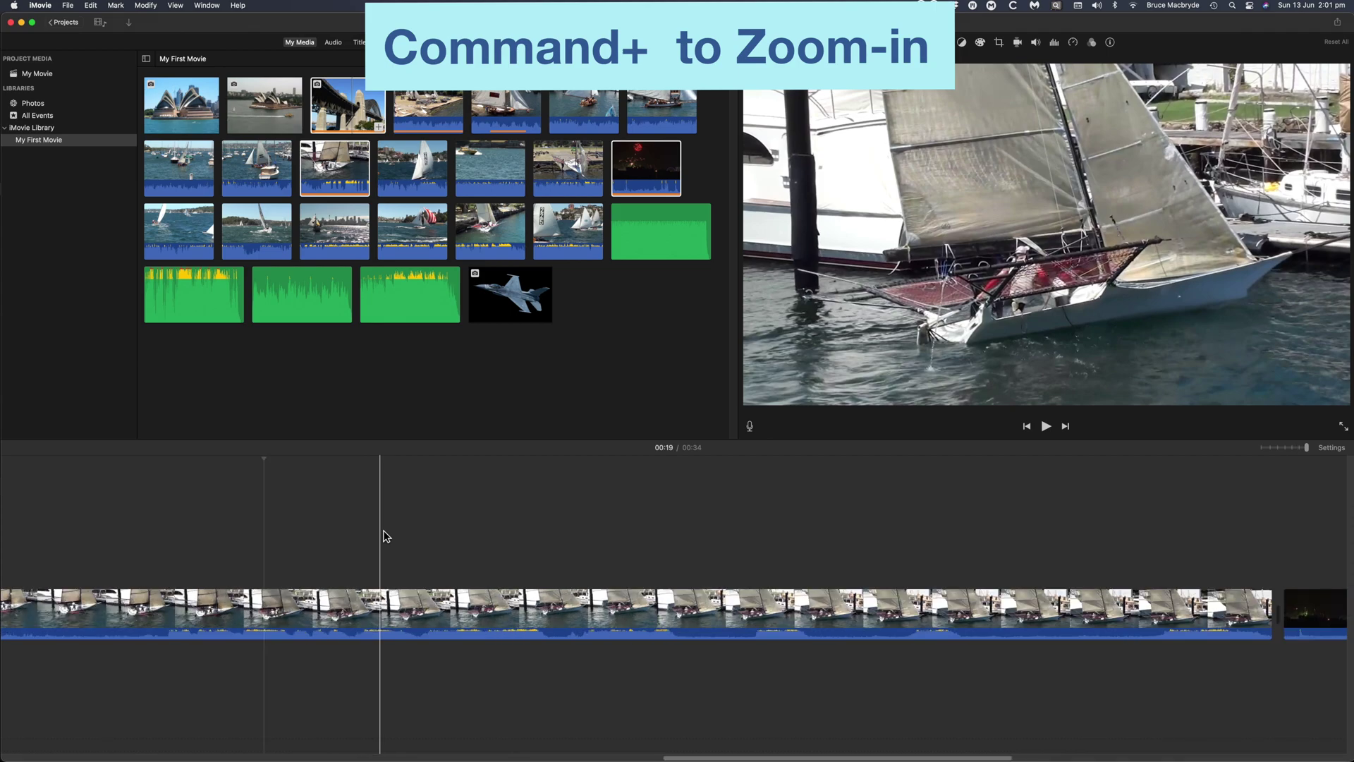
{"action": "key", "text": "super+minus"}
{"action": "key", "text": "super+minus"}
{"action": "key", "text": "super+minus"}
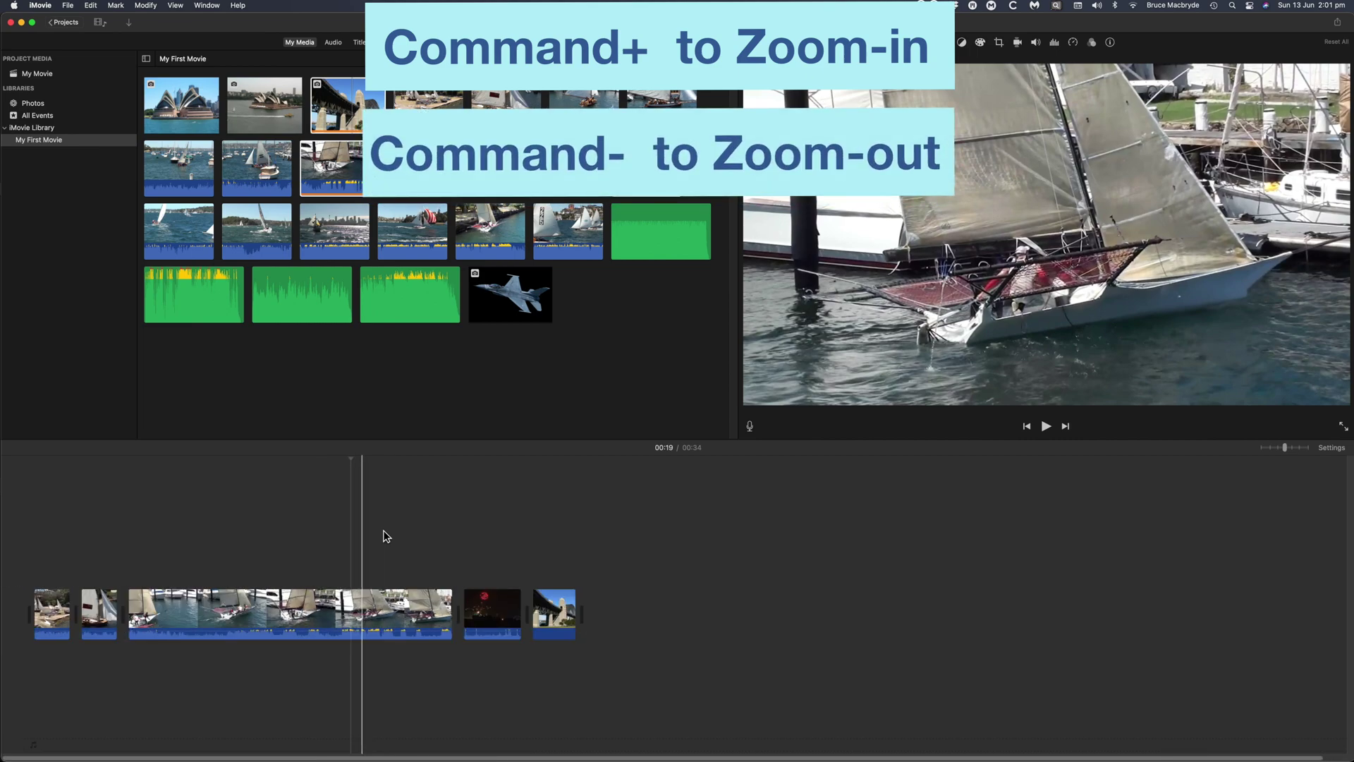
{"action": "key", "text": "super+equal"}
{"action": "key", "text": "super+equal"}
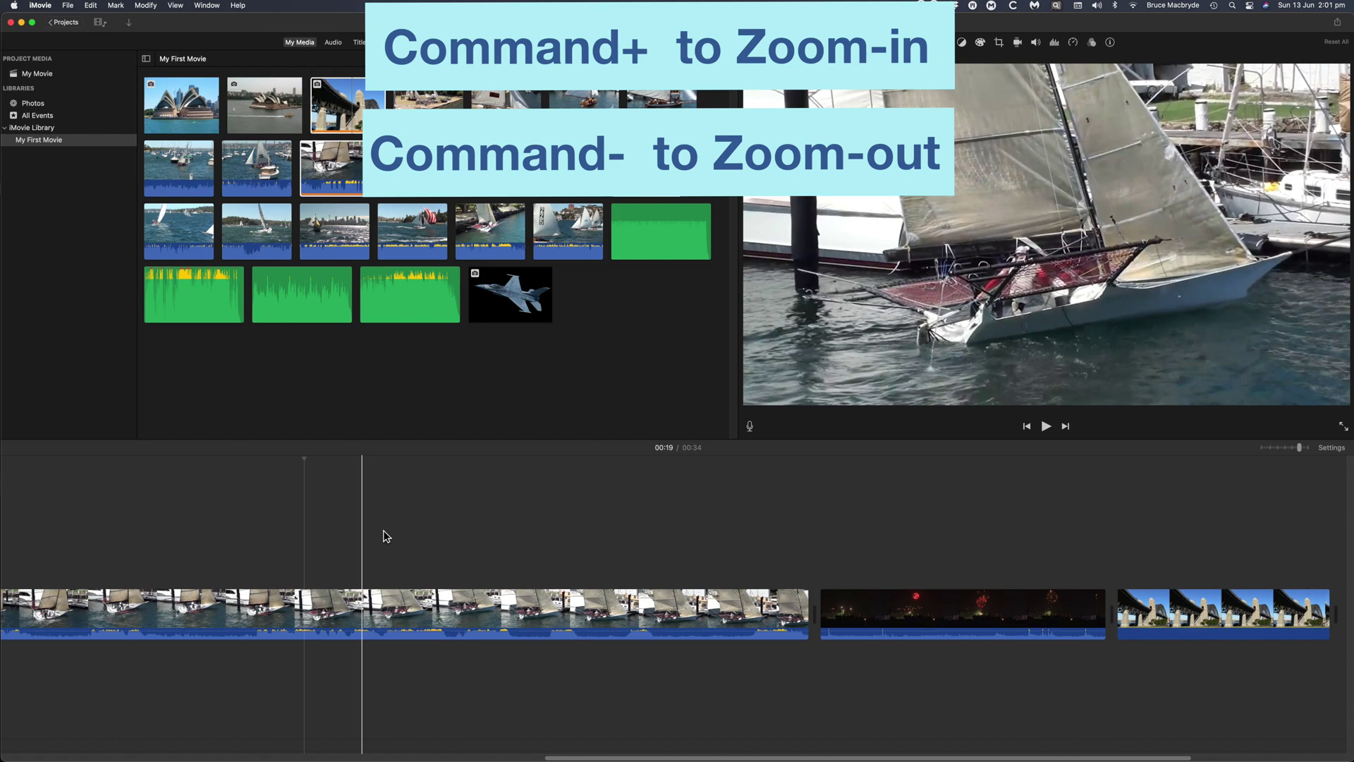
{"action": "key", "text": "super+minus"}
{"action": "key", "text": "super+minus"}
{"action": "key", "text": "super+minus"}
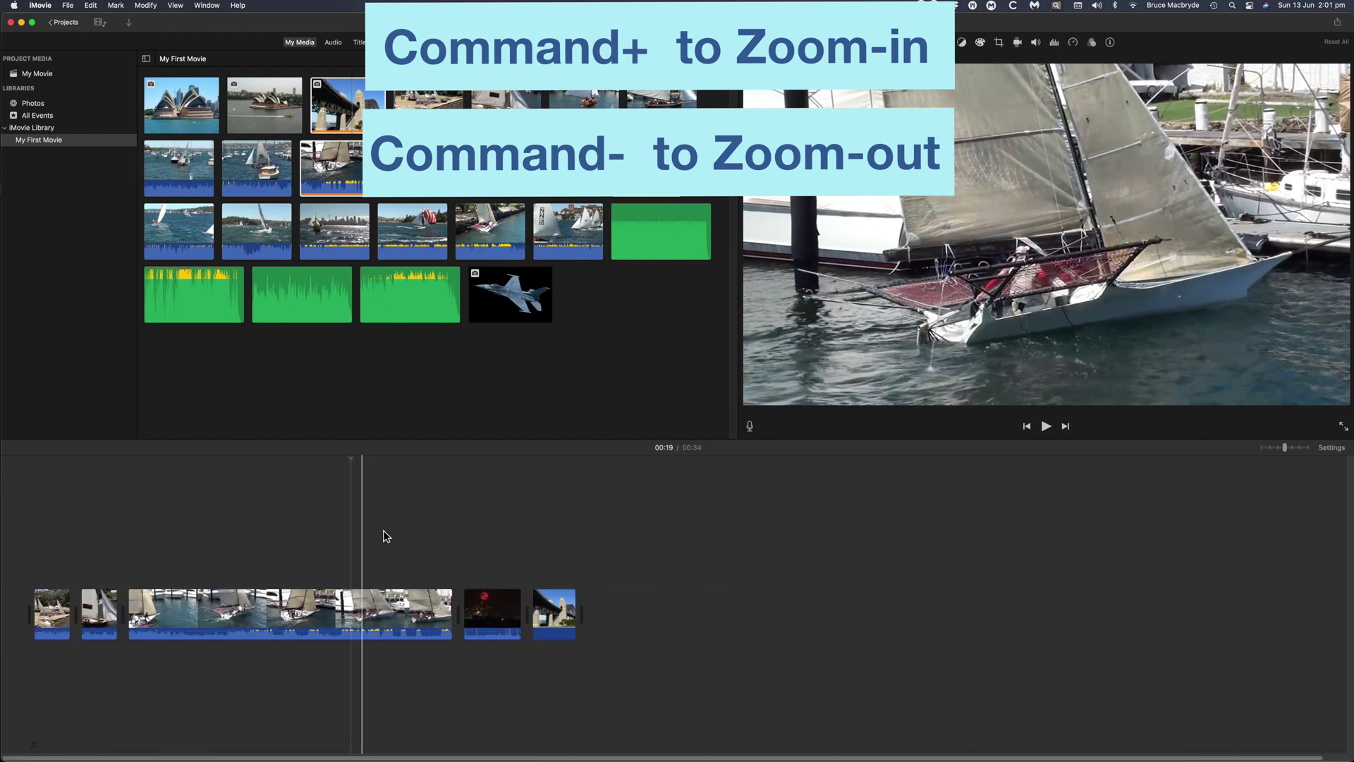